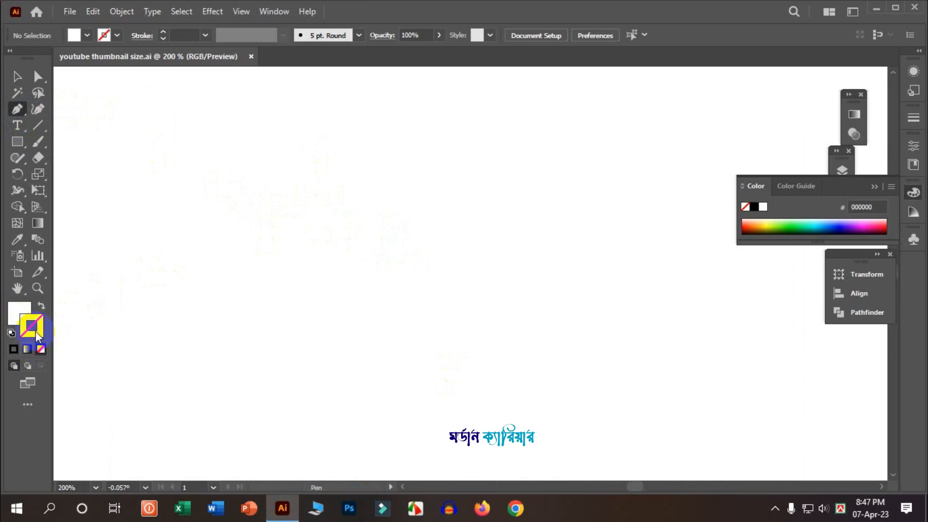
Draw an inverted-V chevron with the Pen tool, filled dark blue without a stroke, with pointed feet and an inner notch below the apex
{"action": "left_click", "coordinate": [87, 36]}
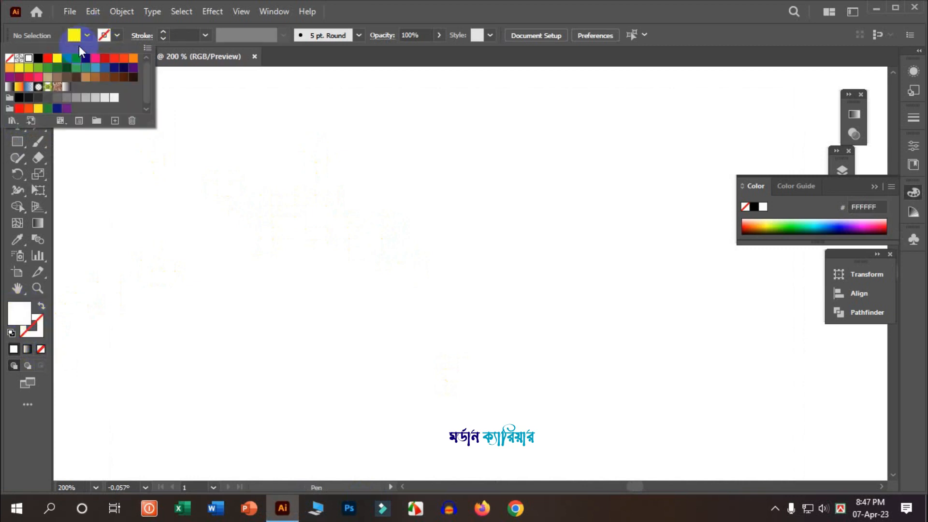
{"action": "left_click", "coordinate": [85, 60]}
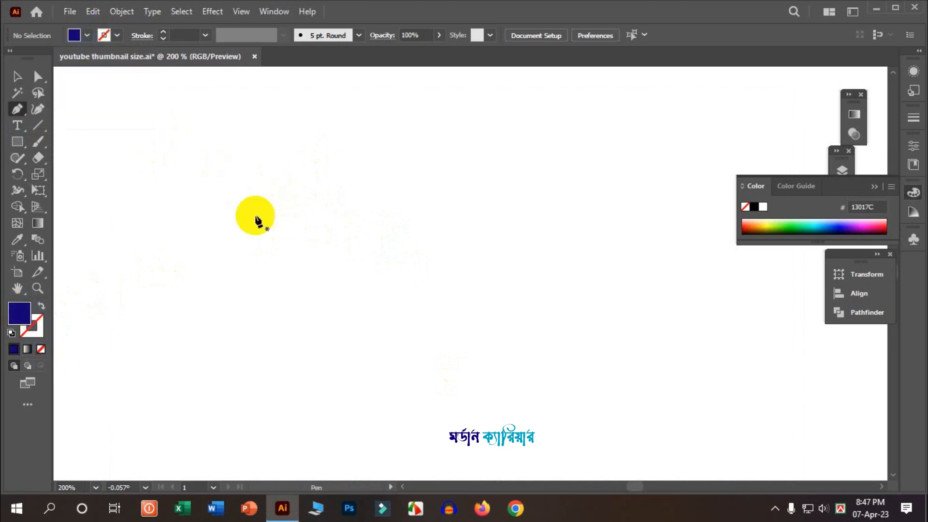
{"action": "left_click", "coordinate": [269, 234]}
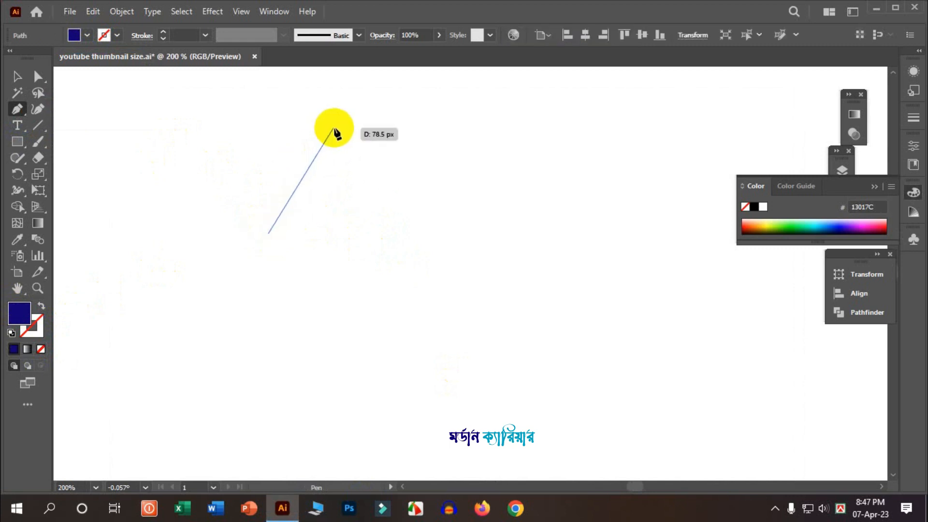
{"action": "left_click", "coordinate": [359, 121]}
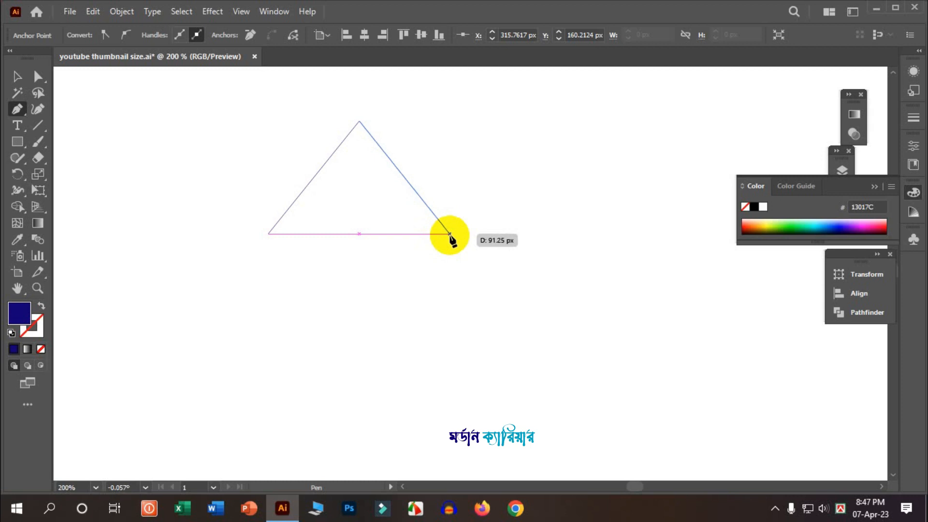
{"action": "left_click", "coordinate": [454, 235]}
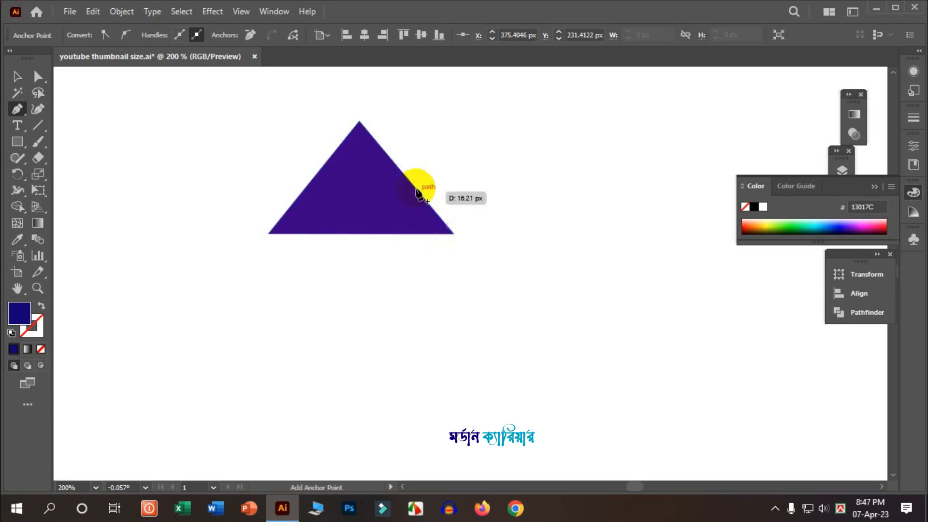
{"action": "left_click", "coordinate": [361, 156]}
{"action": "left_click", "coordinate": [282, 226]}
{"action": "key", "text": "ctrl+z"}
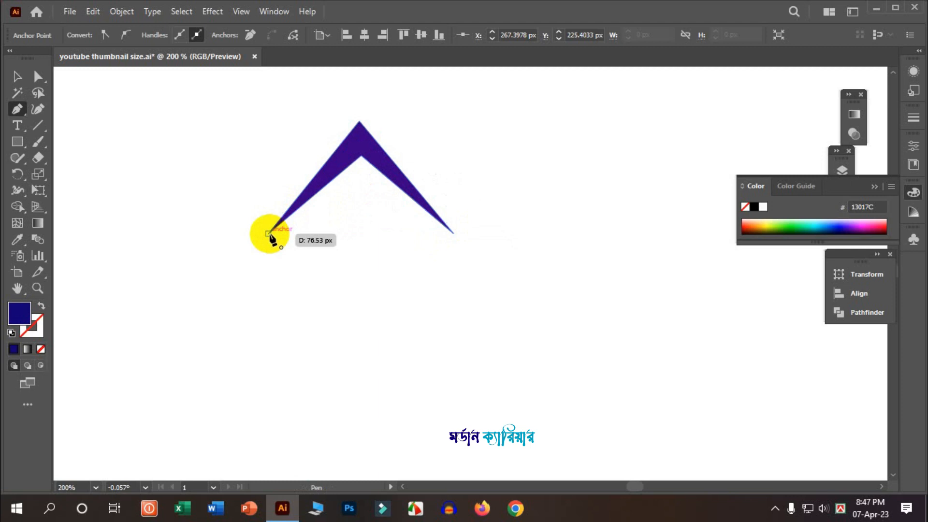
{"action": "left_click", "coordinate": [269, 235]}
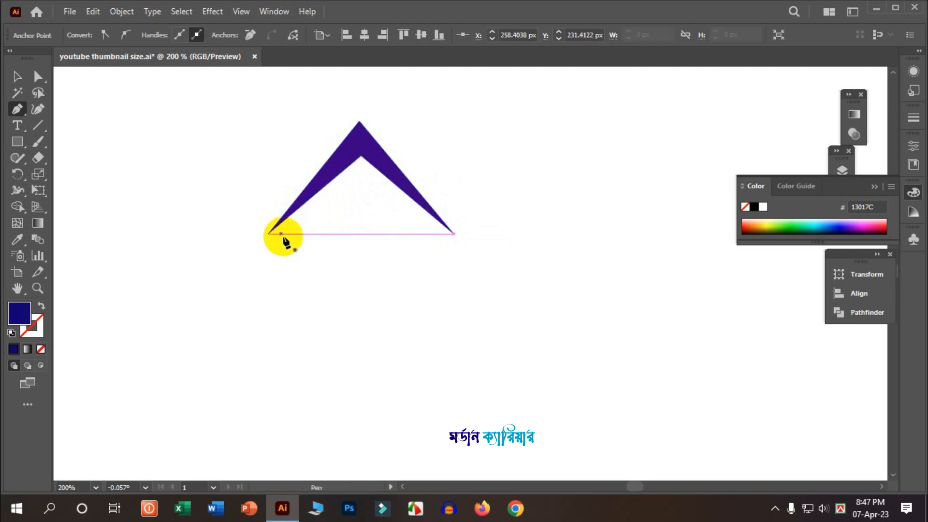
Shift the chevron's inner notch anchor slightly left to line it up beneath the apex
{"action": "left_click", "coordinate": [23, 76]}
{"action": "left_click", "coordinate": [219, 205]}
{"action": "left_click_drag", "start_coordinate": [352, 174], "coordinate": [346, 173]}
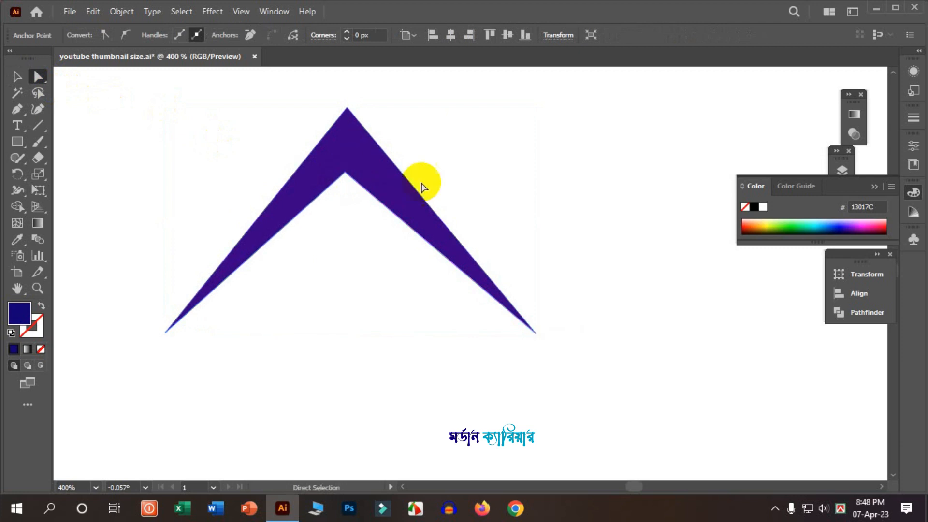
{"action": "left_click", "coordinate": [581, 207]}
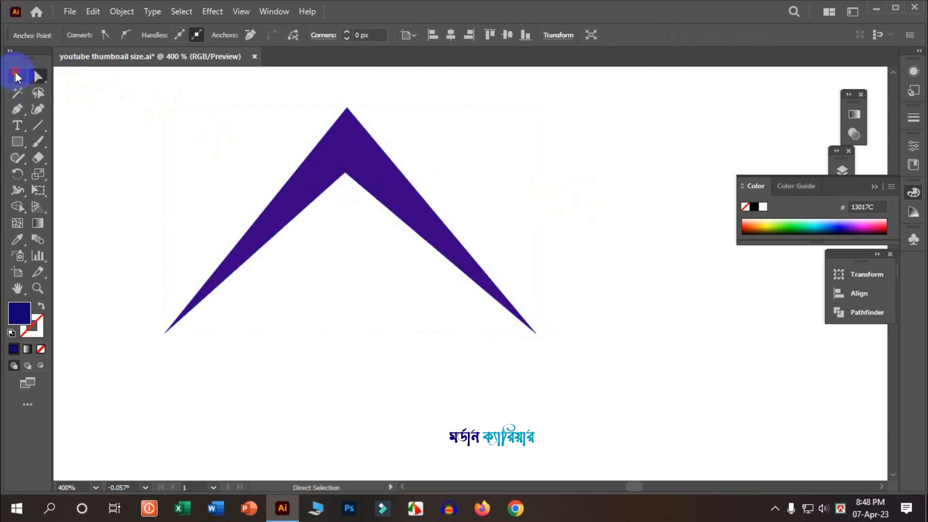
Draw a vertical line segment from above the chevron's apex through the notch to just below the feet
{"action": "left_click", "coordinate": [17, 76]}
{"action": "left_click", "coordinate": [39, 125]}
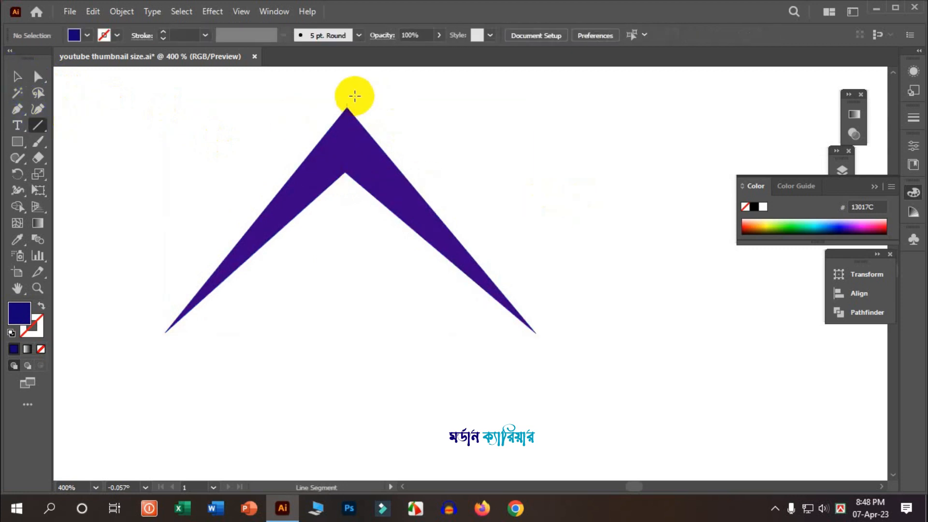
{"action": "left_click_drag", "start_coordinate": [346, 95], "coordinate": [346, 338]}
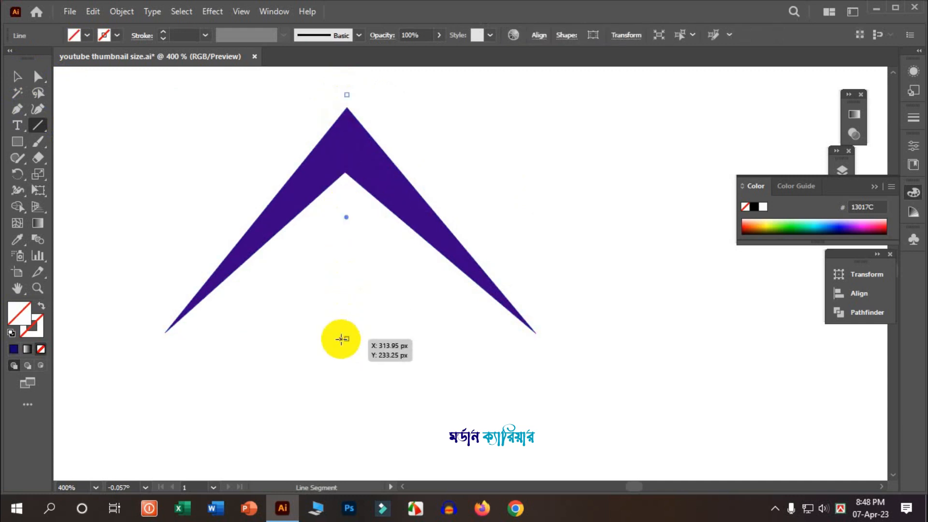
Try dark blue and white as stroke colors for the vertical line
{"action": "left_click", "coordinate": [116, 36]}
{"action": "left_click", "coordinate": [86, 76]}
{"action": "left_click", "coordinate": [184, 126]}
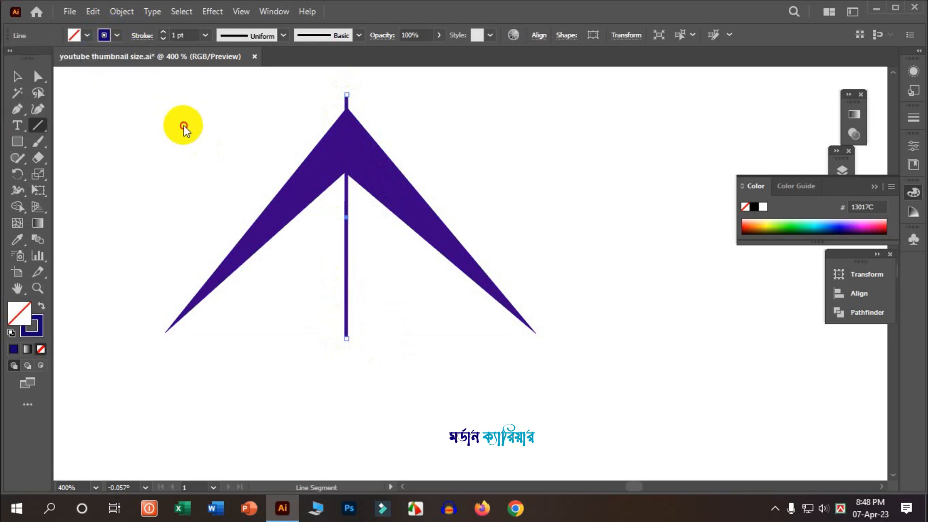
{"action": "left_click", "coordinate": [105, 35]}
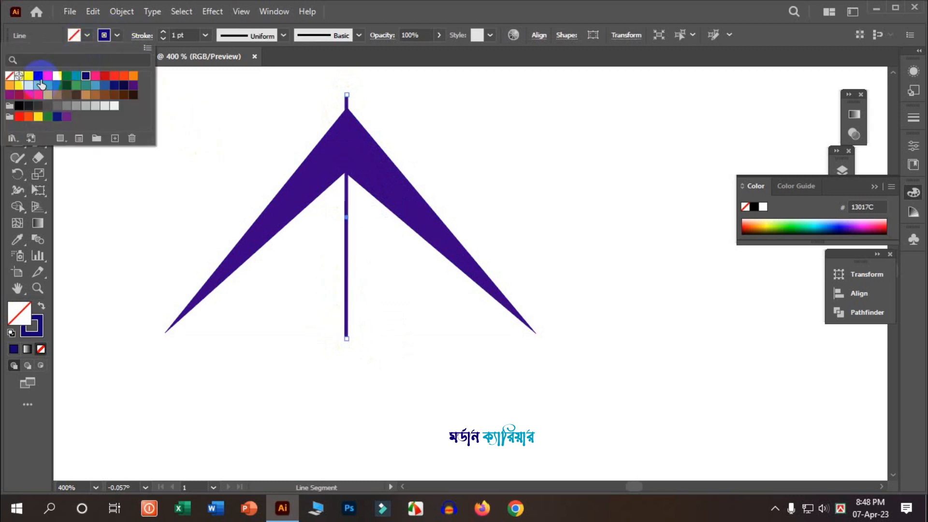
{"action": "left_click", "coordinate": [31, 77]}
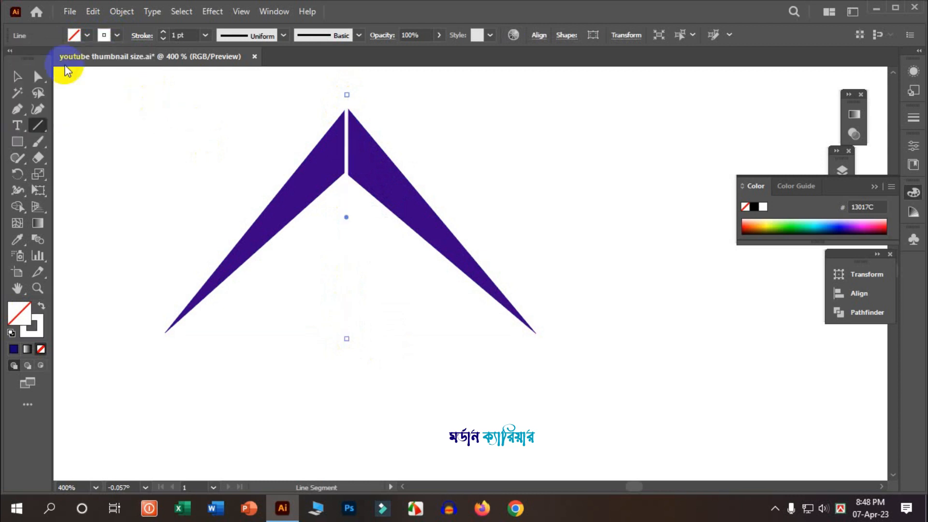
Set the vertical line's stroke color to red so it contrasts with the dark blue chevron
{"action": "left_click", "coordinate": [103, 35]}
{"action": "left_click", "coordinate": [60, 78]}
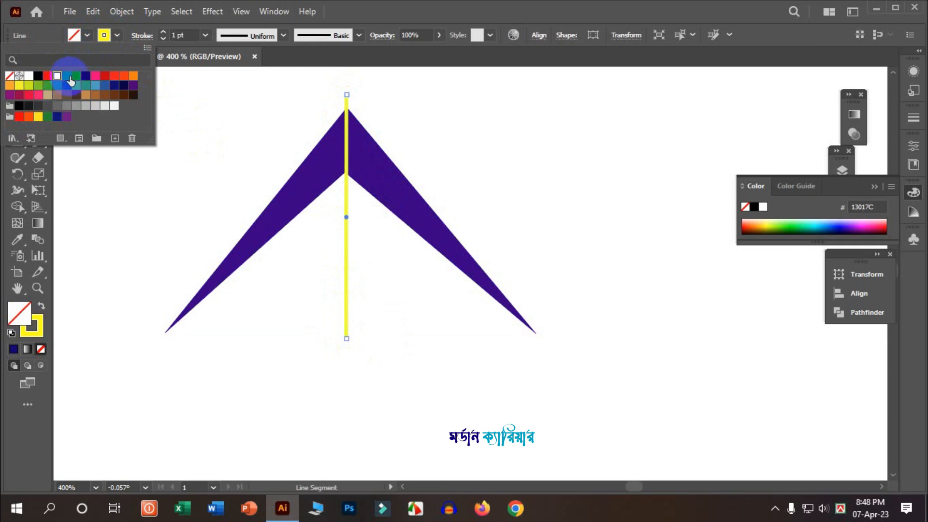
{"action": "left_click", "coordinate": [48, 76]}
{"action": "left_click", "coordinate": [26, 78]}
{"action": "left_click", "coordinate": [196, 116]}
Fine-tune the chevron's inner notch anchor so it sits centered on the red vertical line
{"action": "left_click_drag", "start_coordinate": [213, 117], "coordinate": [387, 194]}
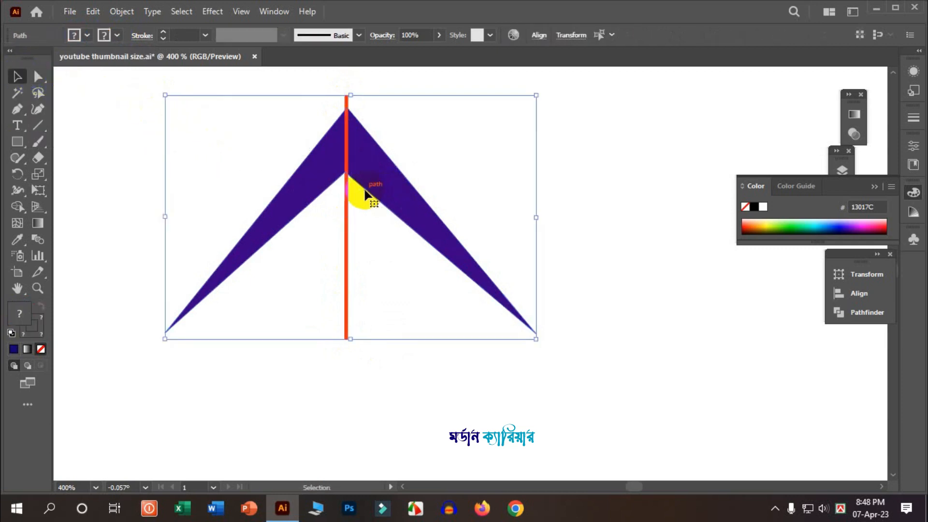
{"action": "left_click", "coordinate": [538, 175]}
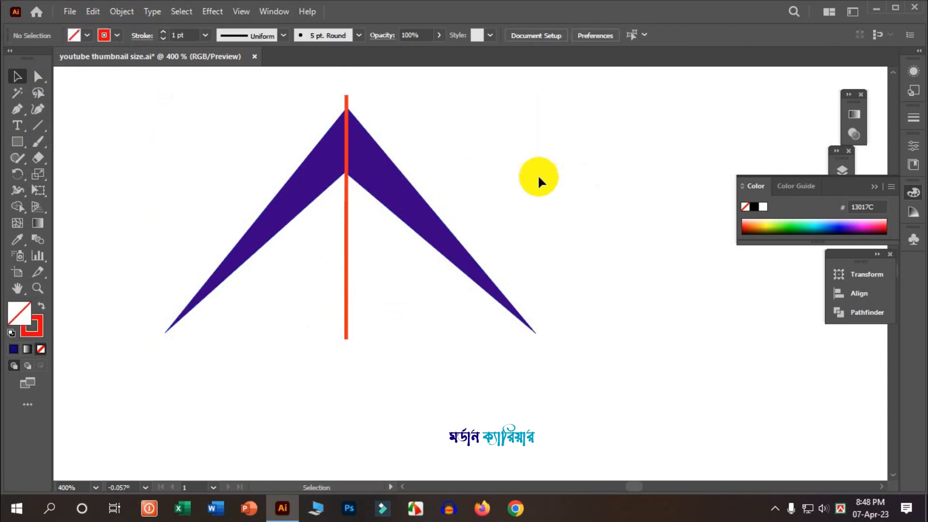
{"action": "left_click", "coordinate": [355, 164]}
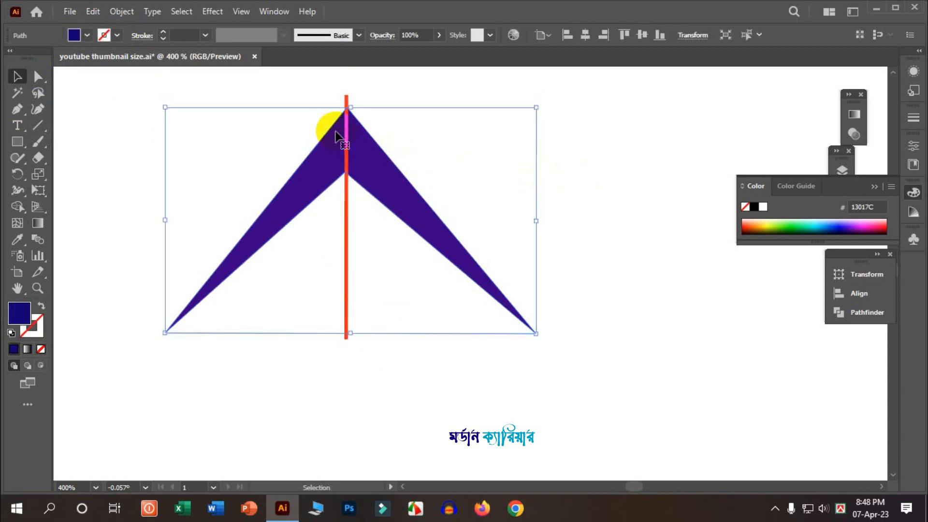
{"action": "scroll", "coordinate": [332, 135], "scroll_direction": "up", "scroll_amount": 3}
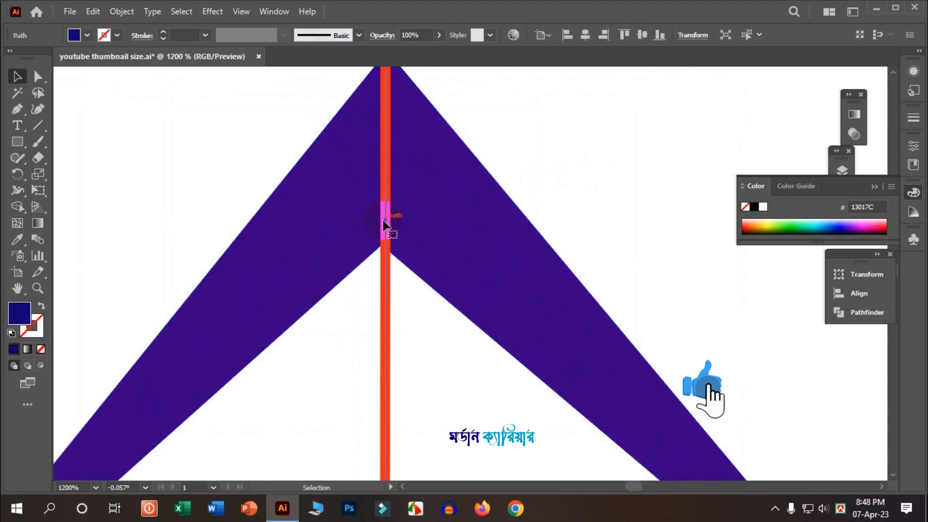
{"action": "key", "text": "a"}
{"action": "left_click", "coordinate": [377, 250]}
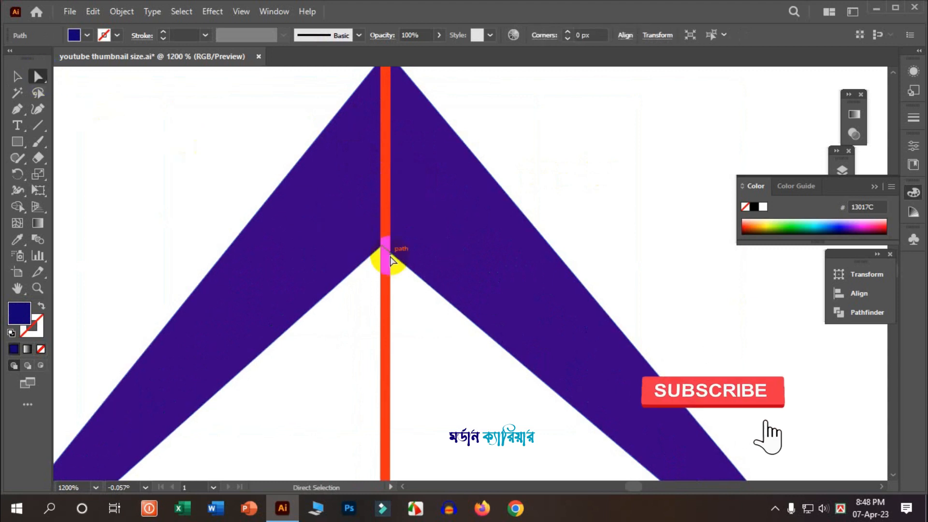
{"action": "left_click_drag", "start_coordinate": [378, 250], "coordinate": [385, 252]}
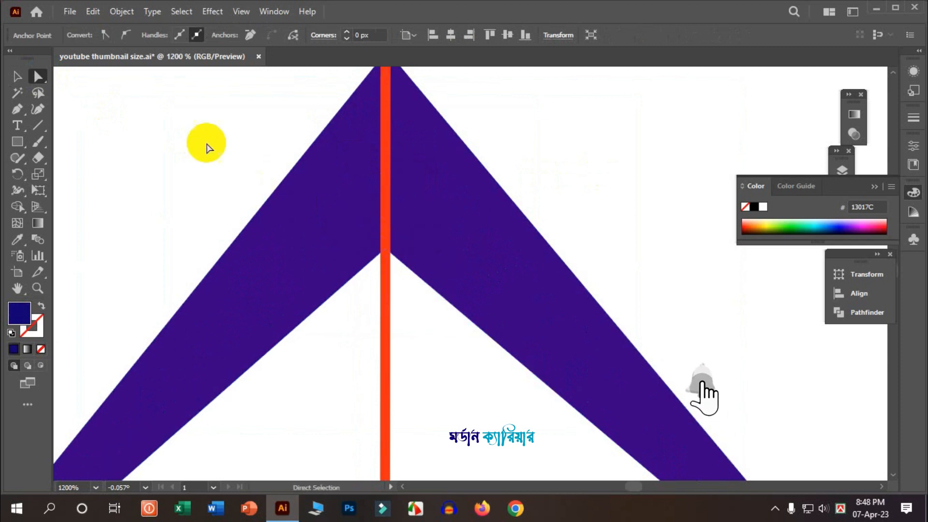
{"action": "left_click", "coordinate": [13, 77]}
{"action": "left_click", "coordinate": [131, 111]}
{"action": "scroll", "coordinate": [380, 198], "scroll_direction": "down", "scroll_amount": 4}
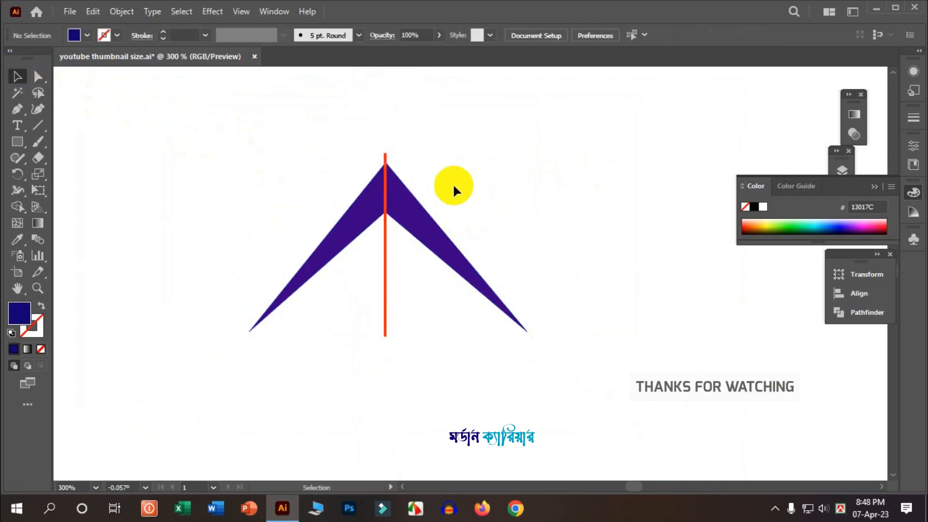
Separate the two objects by moving the chevron to the left and the red line well clear to the right
{"action": "left_click_drag", "start_coordinate": [388, 212], "coordinate": [275, 198]}
{"action": "left_click", "coordinate": [434, 173]}
{"action": "left_click_drag", "start_coordinate": [391, 184], "coordinate": [648, 211]}
{"action": "scroll", "coordinate": [364, 211], "scroll_direction": "down", "scroll_amount": 3}
{"action": "scroll", "coordinate": [232, 197], "scroll_direction": "up", "scroll_amount": 5}
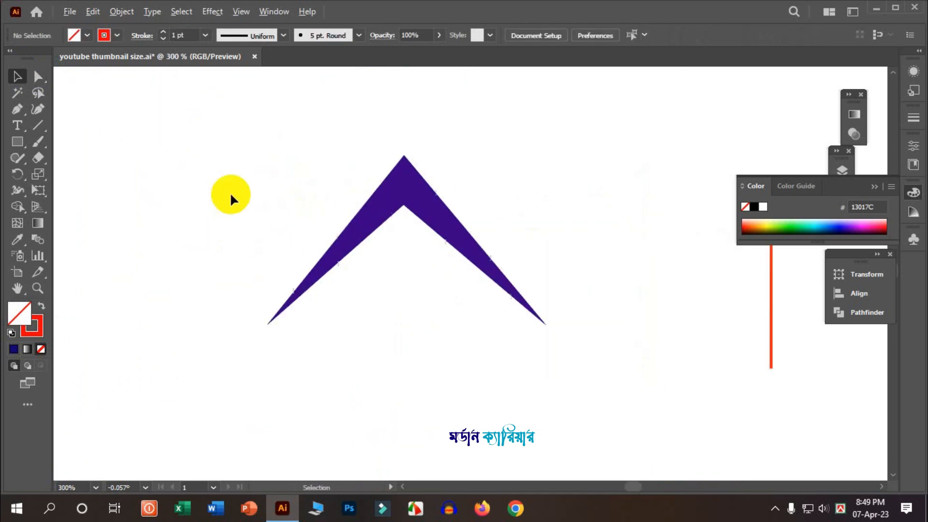
Duplicate the chevron horizontally to the right so the inner legs of the two chevrons cross
{"action": "left_click_drag", "start_coordinate": [460, 209], "coordinate": [380, 197]}
{"action": "scroll", "coordinate": [301, 195], "scroll_direction": "down", "scroll_amount": 2}
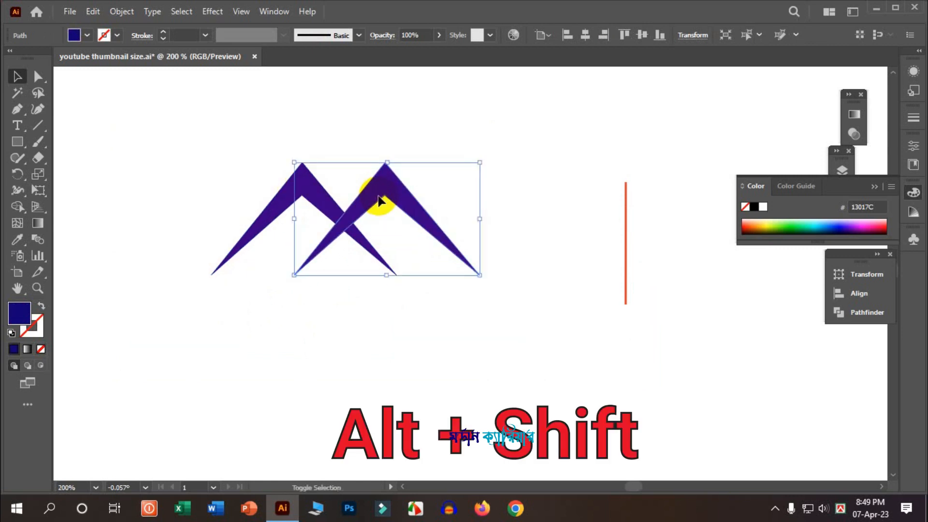
{"action": "left_click", "coordinate": [498, 179]}
{"action": "scroll", "coordinate": [301, 199], "scroll_direction": "up", "scroll_amount": 1}
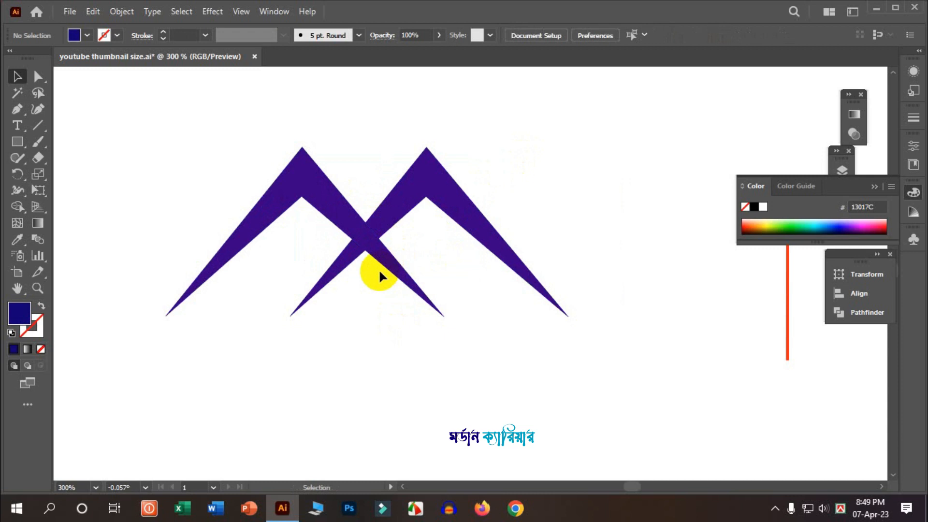
Copy the crossed chevron pair about 235 px to the right and 128 px down as a spare
{"action": "scroll", "coordinate": [312, 225], "scroll_direction": "down", "scroll_amount": 1}
{"action": "left_click_drag", "start_coordinate": [259, 159], "coordinate": [426, 225]}
{"action": "scroll", "coordinate": [307, 215], "scroll_direction": "down", "scroll_amount": 1}
{"action": "left_click_drag", "start_coordinate": [340, 218], "coordinate": [619, 366]}
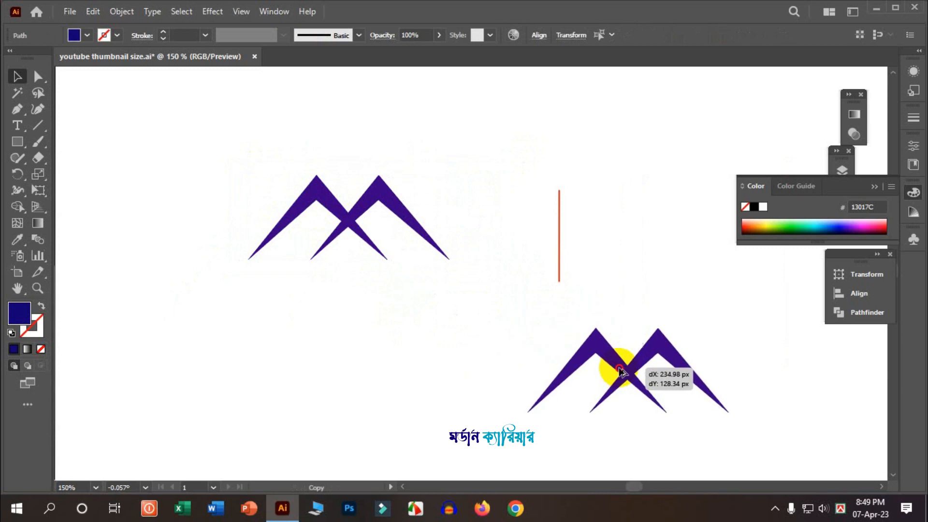
{"action": "left_click", "coordinate": [398, 289]}
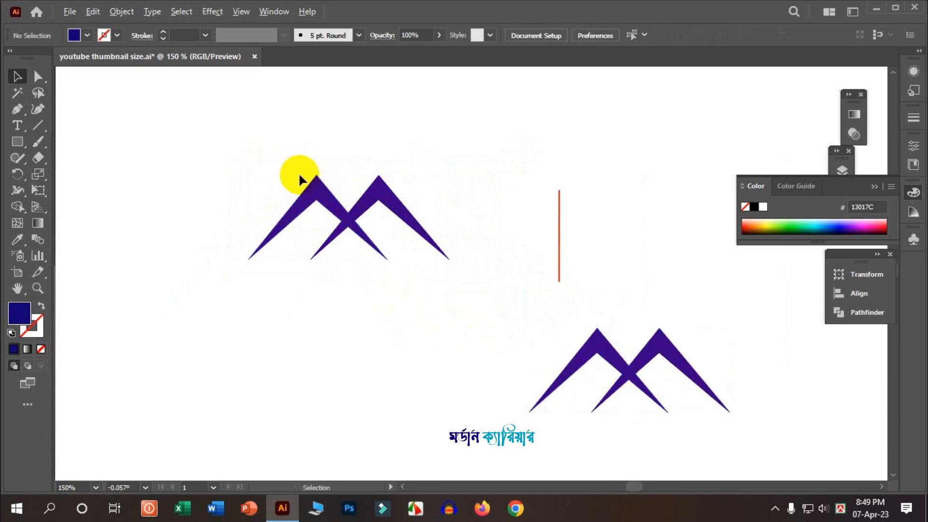
Offset the left chevron's path outward by just under 8 px, with miter joins and a miter limit of 4
{"action": "scroll", "coordinate": [300, 178], "scroll_direction": "up", "scroll_amount": 1}
{"action": "scroll", "coordinate": [362, 197], "scroll_direction": "up", "scroll_amount": 1}
{"action": "left_click", "coordinate": [379, 226]}
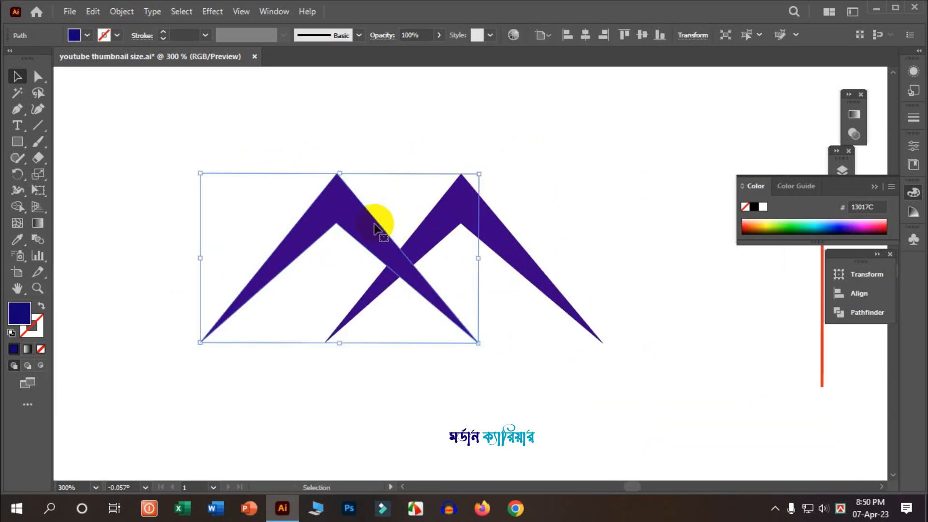
{"action": "left_click", "coordinate": [121, 12]}
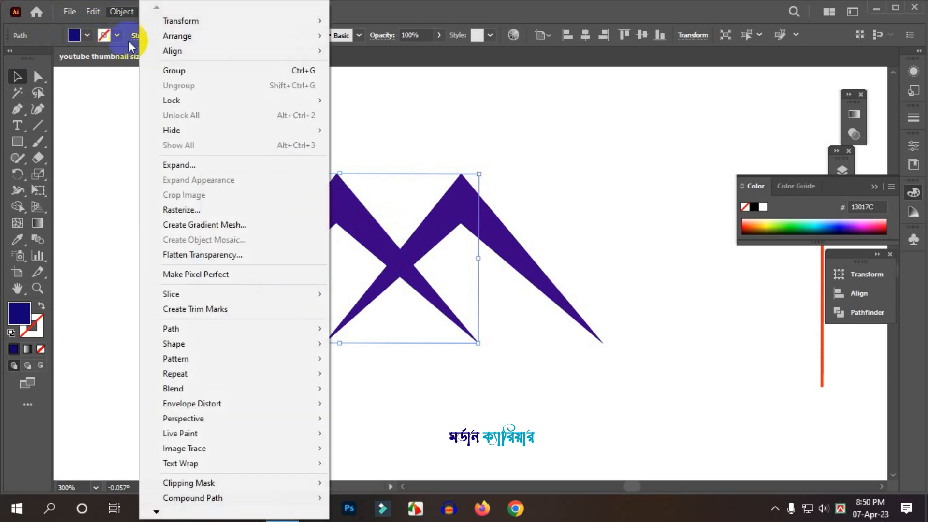
{"action": "mouse_move", "coordinate": [177, 327]}
{"action": "left_click", "coordinate": [394, 377]}
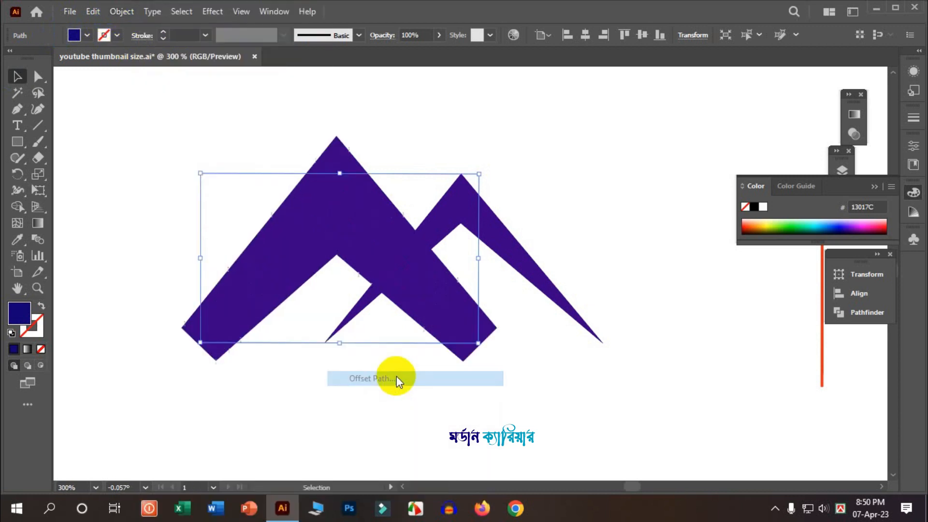
{"action": "key", "text": "Down"}
{"action": "key", "text": "Down"}
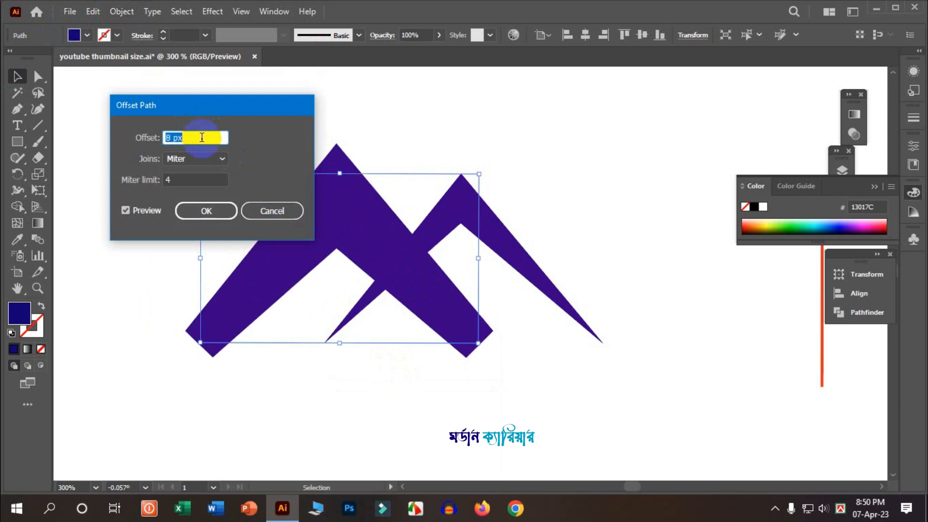
{"action": "left_click", "coordinate": [206, 211]}
Divide the offset chevron and the right chevron into separate pieces with Pathfinder, and ungroup the pieces
{"action": "left_click_drag", "start_coordinate": [239, 121], "coordinate": [486, 267]}
{"action": "left_click_drag", "start_coordinate": [655, 370], "coordinate": [264, 106]}
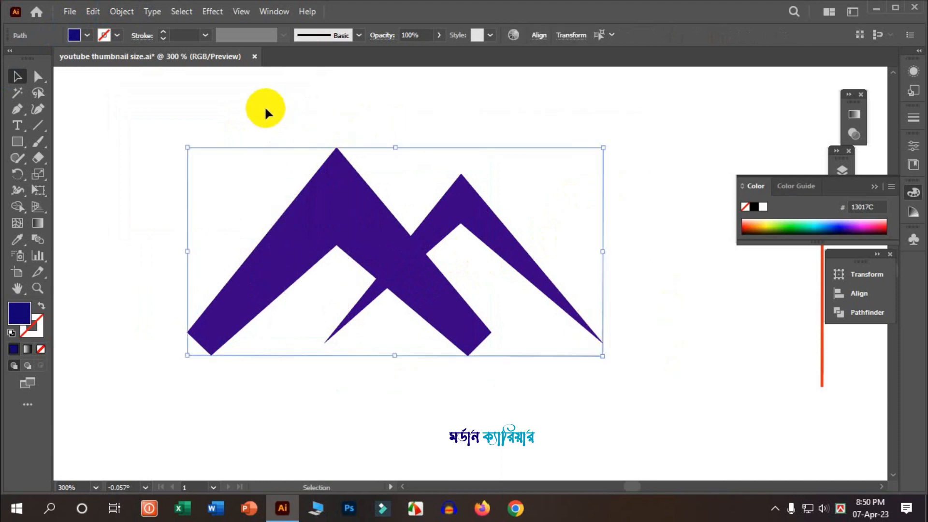
{"action": "left_click", "coordinate": [847, 311]}
{"action": "left_click", "coordinate": [683, 340]}
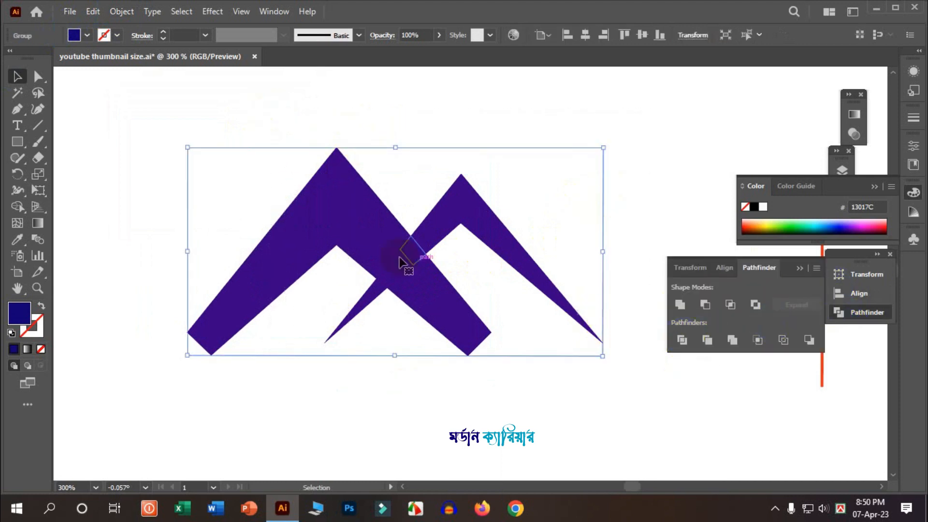
{"action": "right_click", "coordinate": [384, 248]}
{"action": "left_click", "coordinate": [435, 360]}
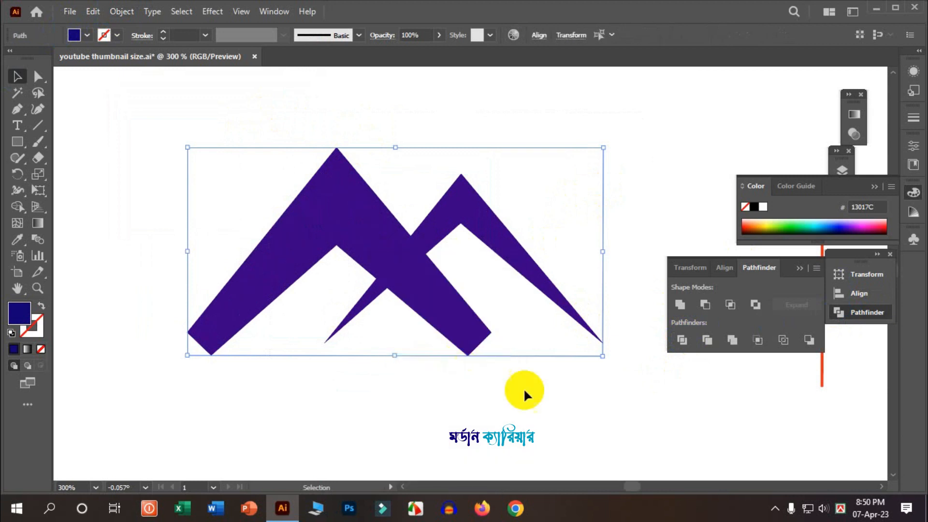
Delete the offset outline pieces, the right chevron's piece inside the crossing gap, and its inner leg below the crossing
{"action": "left_click", "coordinate": [523, 388]}
{"action": "left_click", "coordinate": [422, 253]}
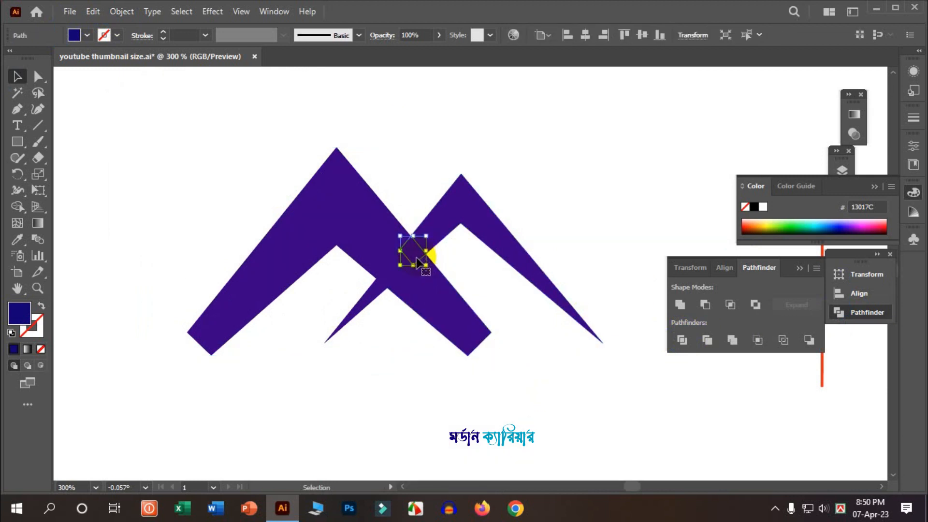
{"action": "key", "text": "Delete"}
{"action": "left_click", "coordinate": [397, 227]}
{"action": "key", "text": "Delete"}
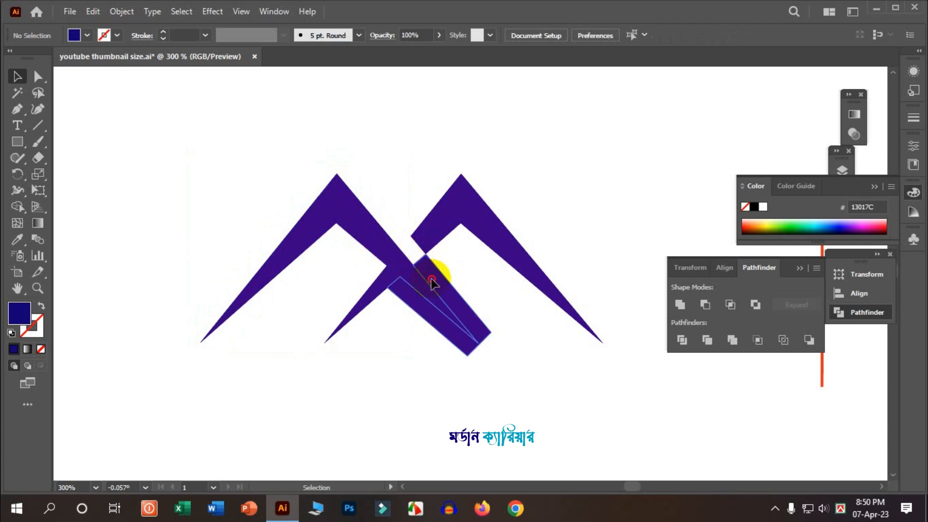
{"action": "left_click", "coordinate": [432, 282]}
{"action": "key", "text": "Delete"}
{"action": "left_click", "coordinate": [376, 303]}
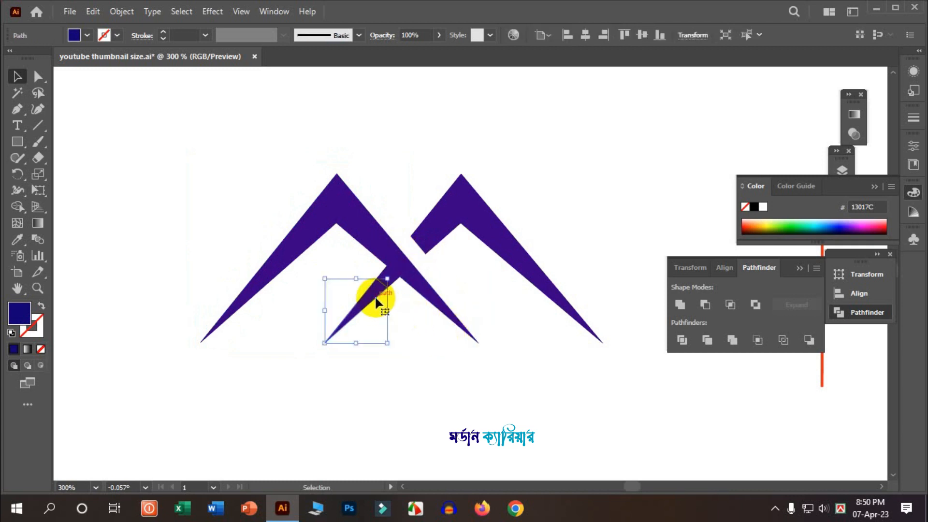
{"action": "key", "text": "Delete"}
{"action": "left_click", "coordinate": [385, 281]}
{"action": "key", "text": "Delete"}
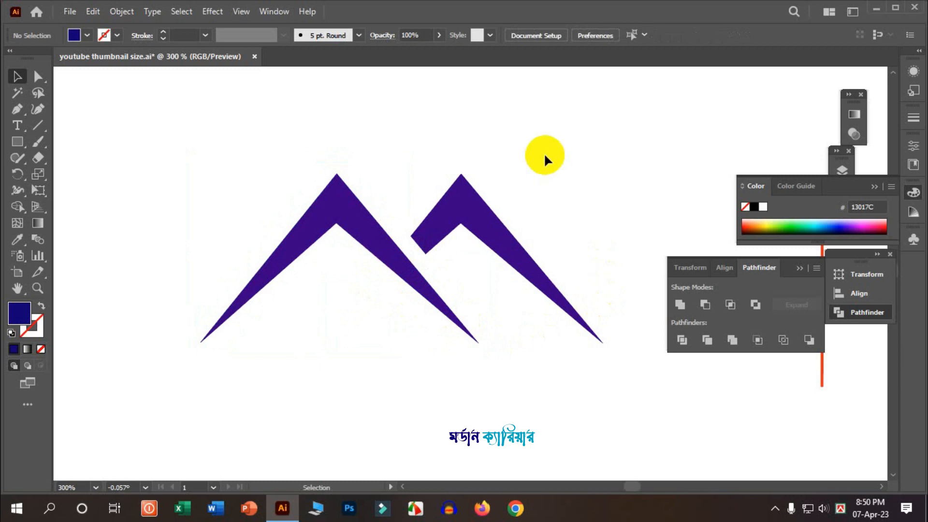
{"action": "left_click_drag", "start_coordinate": [304, 77], "coordinate": [417, 164]}
{"action": "left_click_drag", "start_coordinate": [514, 173], "coordinate": [514, 171]}
{"action": "scroll", "coordinate": [541, 159], "scroll_direction": "down", "scroll_amount": 2}
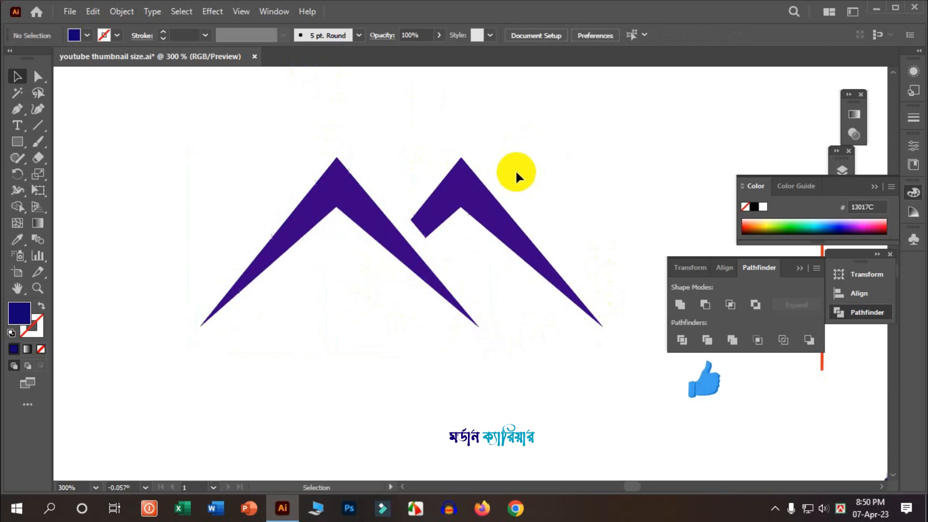
{"action": "scroll", "coordinate": [382, 222], "scroll_direction": "down", "scroll_amount": 3}
{"action": "scroll", "coordinate": [383, 244], "scroll_direction": "up", "scroll_amount": 3}
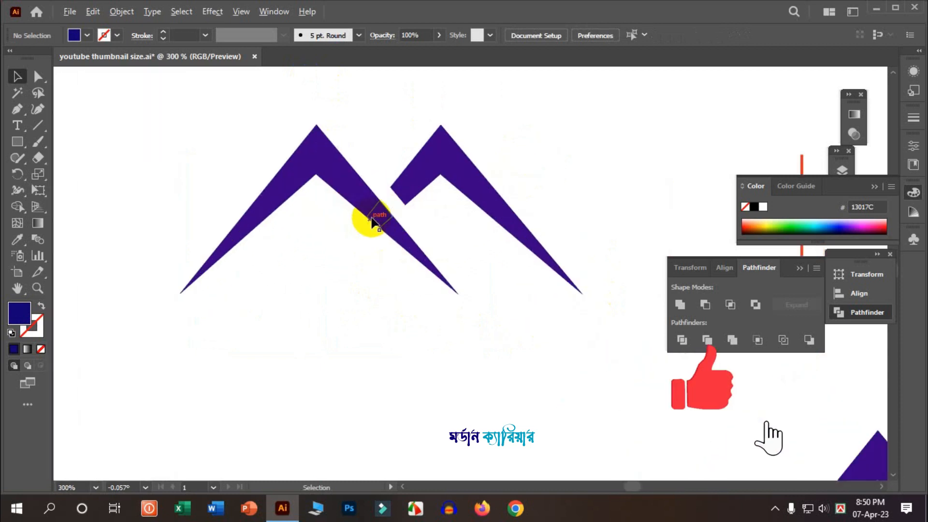
{"action": "left_click_drag", "start_coordinate": [452, 206], "coordinate": [412, 242]}
{"action": "left_click", "coordinate": [457, 209]}
{"action": "scroll", "coordinate": [382, 164], "scroll_direction": "up", "scroll_amount": 2}
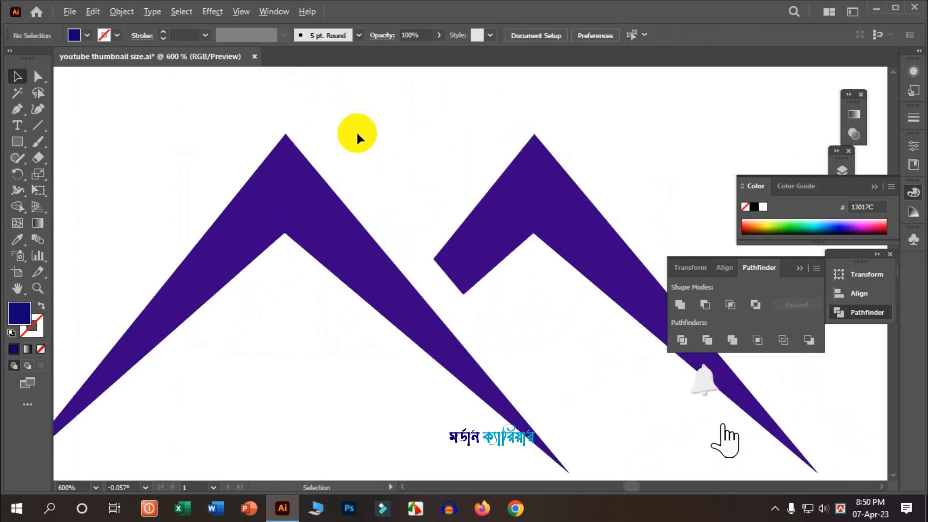
{"action": "scroll", "coordinate": [441, 247], "scroll_direction": "down", "scroll_amount": 1}
{"action": "left_click", "coordinate": [441, 245]}
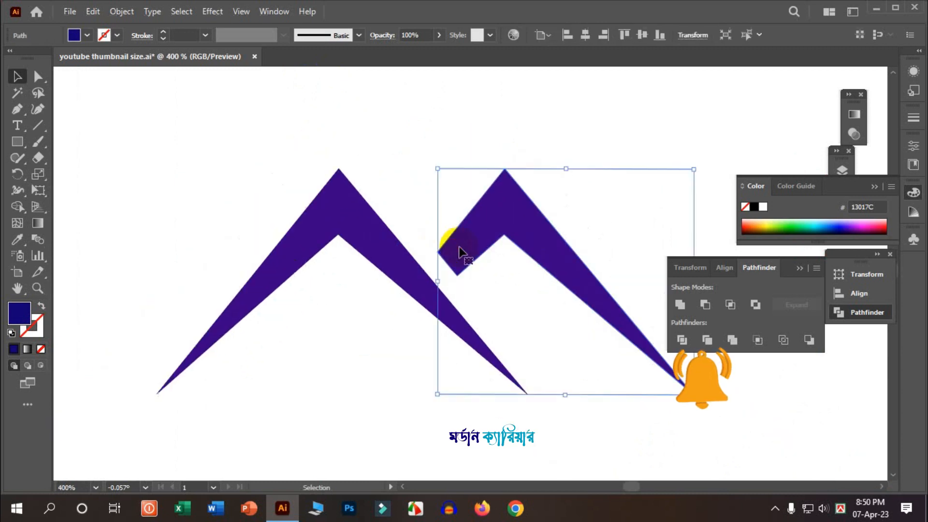
{"action": "left_click", "coordinate": [157, 157]}
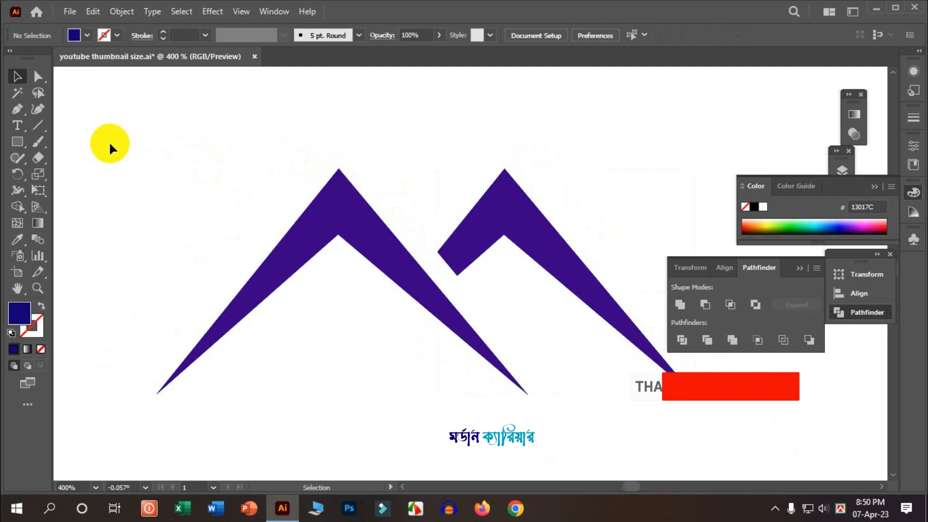
Add an anchor point on the outer and on the inner edge of the right chevron's cut leg, close to its blunt end
{"action": "left_click", "coordinate": [17, 108]}
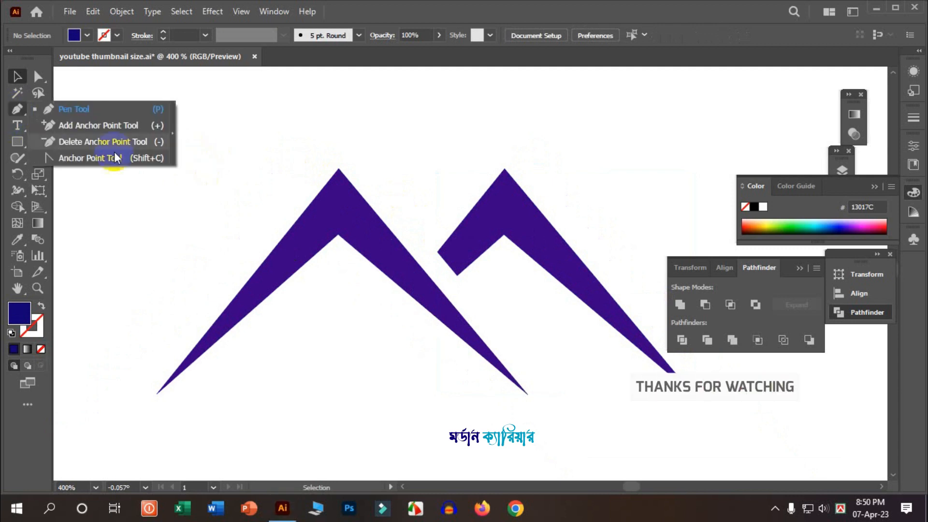
{"action": "left_click", "coordinate": [80, 130]}
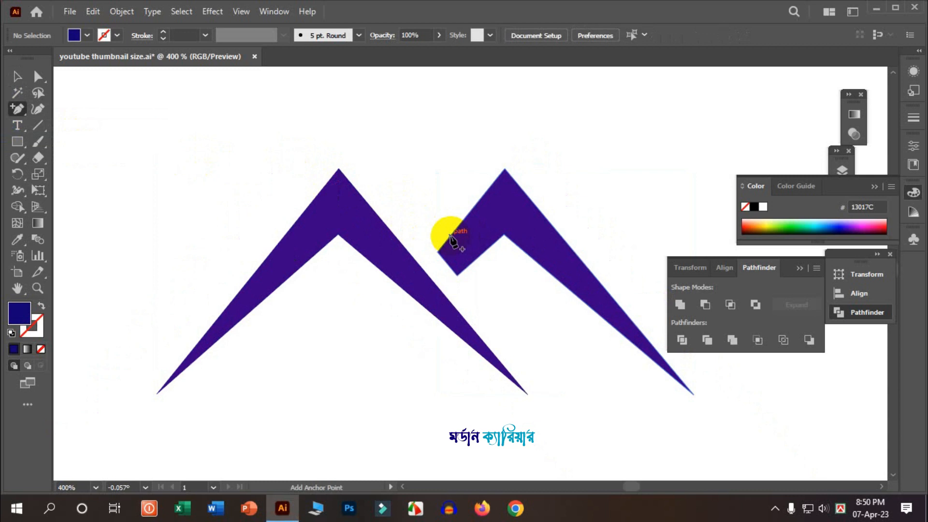
{"action": "left_click", "coordinate": [450, 237]}
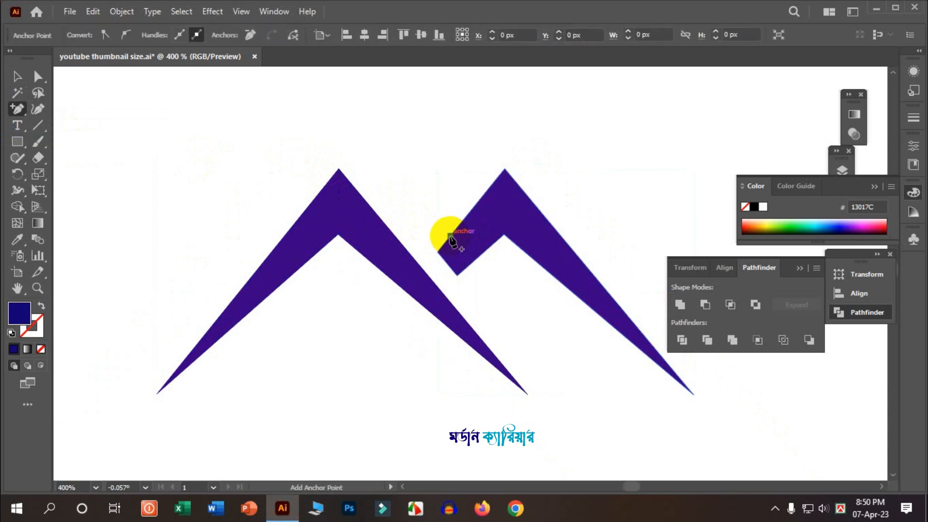
{"action": "left_click", "coordinate": [471, 264]}
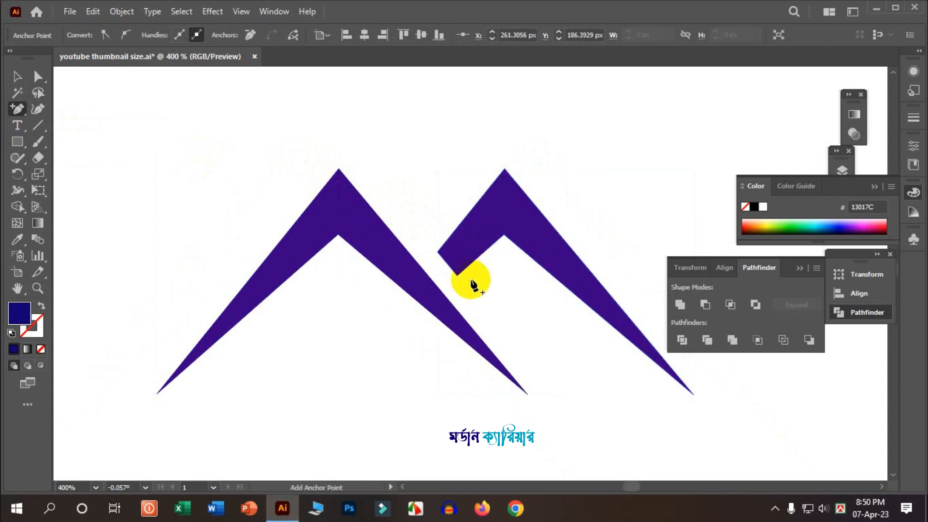
Move the cut end's outer corner anchor about 20.5 px left and 24.5 px up, forming a spike parallel to the left chevron's leg
{"action": "left_click", "coordinate": [17, 77]}
{"action": "left_click", "coordinate": [38, 76]}
{"action": "left_click", "coordinate": [439, 251]}
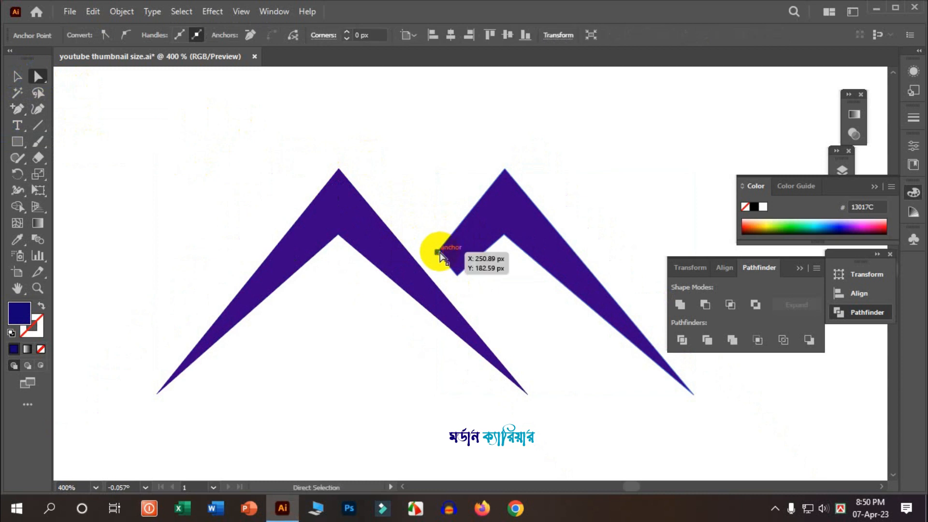
{"action": "left_click_drag", "start_coordinate": [439, 252], "coordinate": [371, 178]}
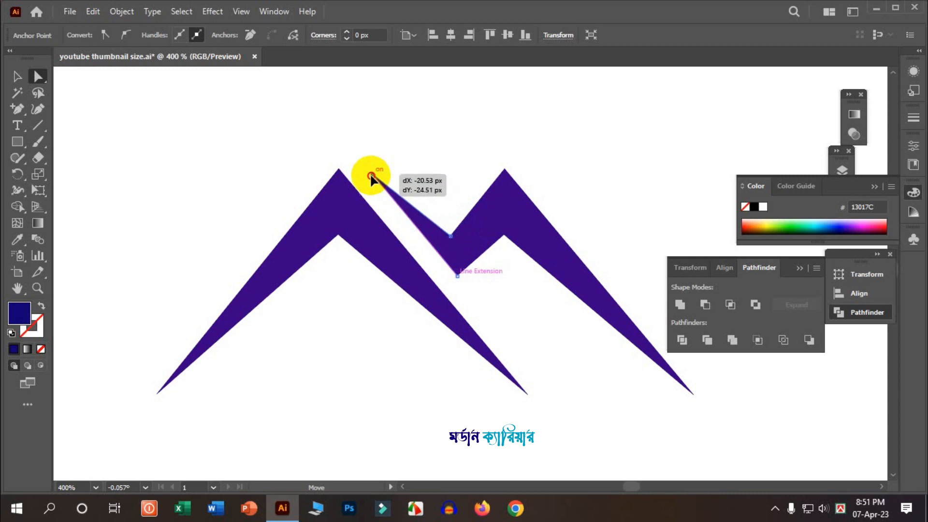
{"action": "left_click_drag", "start_coordinate": [371, 176], "coordinate": [372, 176]}
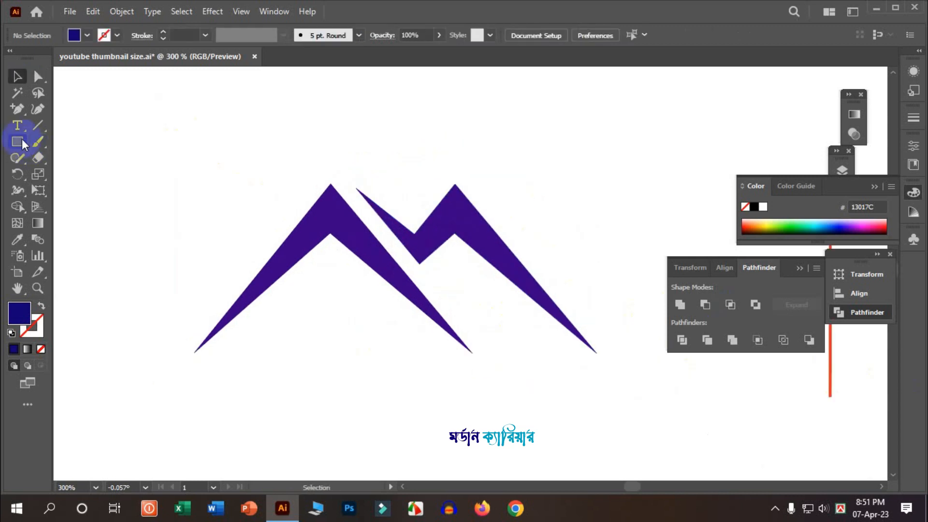
Draw a small upright rectangle in the empty area above the left slope of the M
{"action": "right_click", "coordinate": [20, 139]}
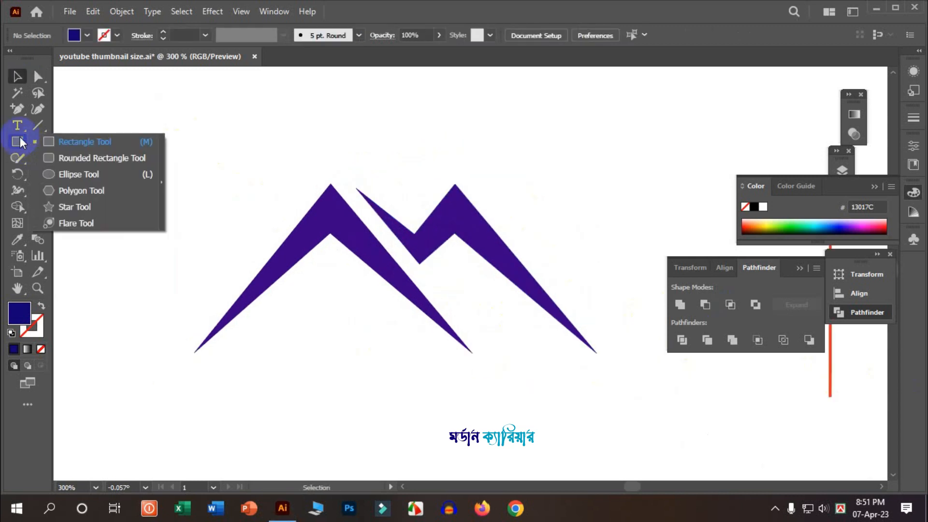
{"action": "left_click", "coordinate": [59, 139]}
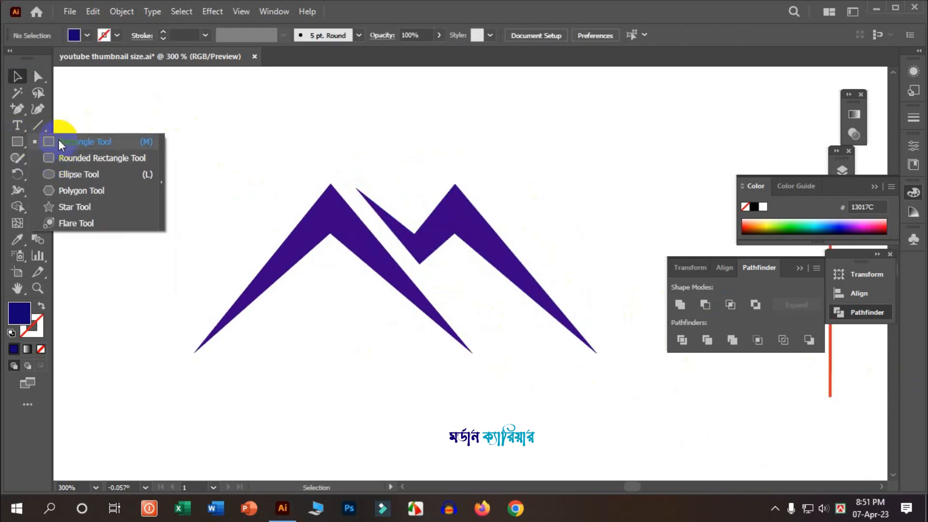
{"action": "scroll", "coordinate": [204, 165], "scroll_direction": "up", "scroll_amount": 2}
{"action": "left_click_drag", "start_coordinate": [179, 108], "coordinate": [242, 191]}
{"action": "left_click", "coordinate": [28, 77]}
{"action": "left_click", "coordinate": [138, 93]}
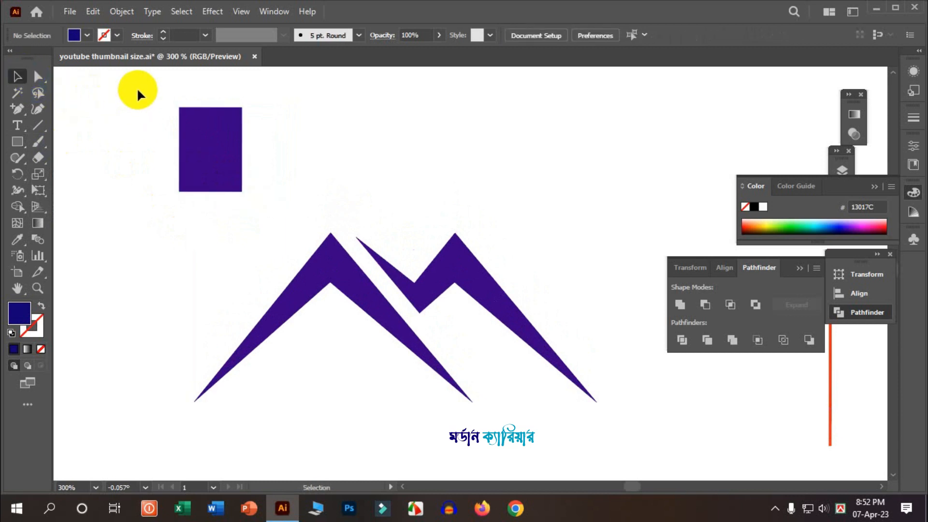
{"action": "left_click", "coordinate": [239, 126]}
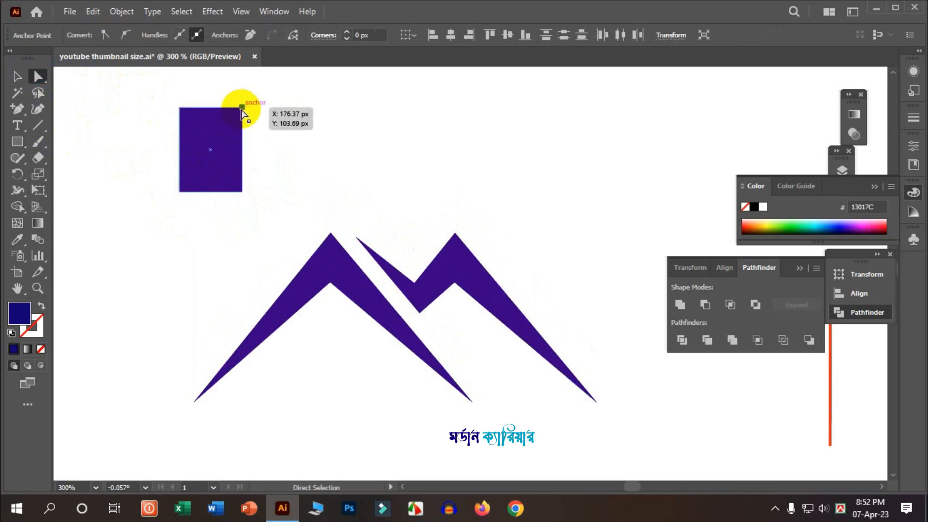
{"action": "left_click", "coordinate": [242, 108]}
{"action": "key", "text": "Delete"}
{"action": "key", "text": "Delete"}
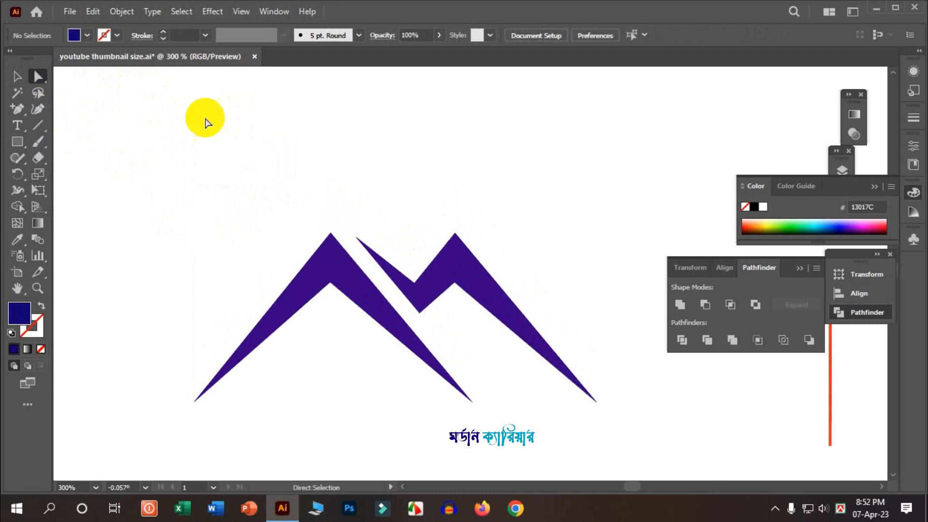
{"action": "key", "text": "ctrl+z"}
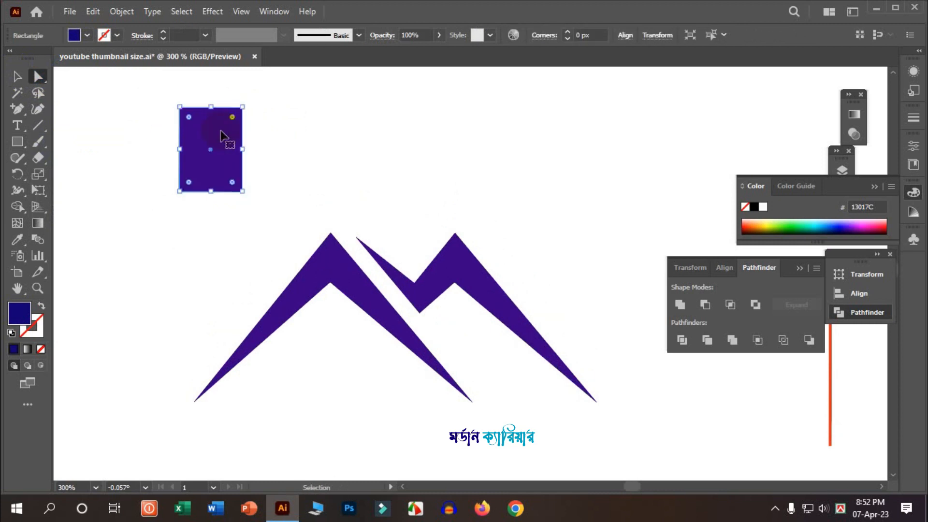
Try rounding all four corners of the small rectangle to about 10.6 px, and undo it
{"action": "left_click", "coordinate": [230, 116]}
{"action": "left_click", "coordinate": [160, 100]}
{"action": "left_click_drag", "start_coordinate": [160, 100], "coordinate": [230, 150]}
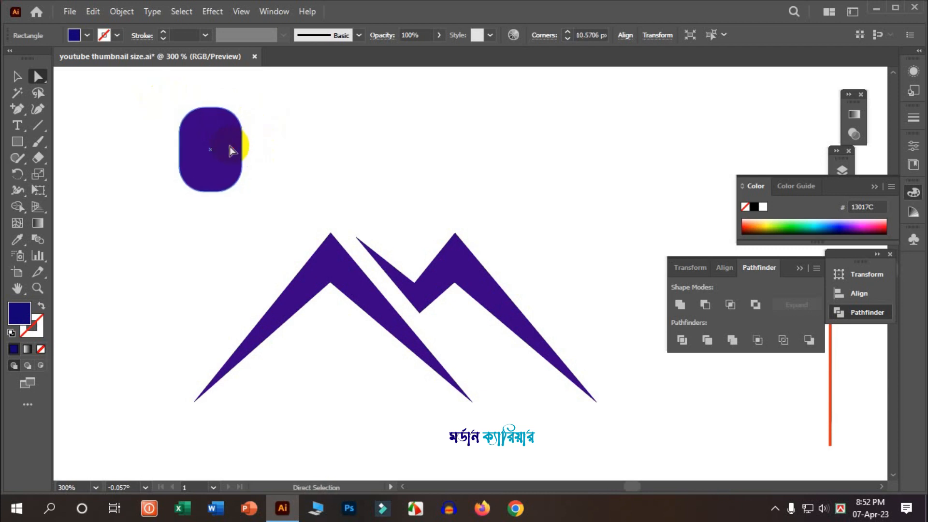
{"action": "key", "text": "ctrl+z"}
Round only the rectangle's two upper corners into an arch and shift the shape slightly right and down
{"action": "left_click", "coordinate": [17, 76]}
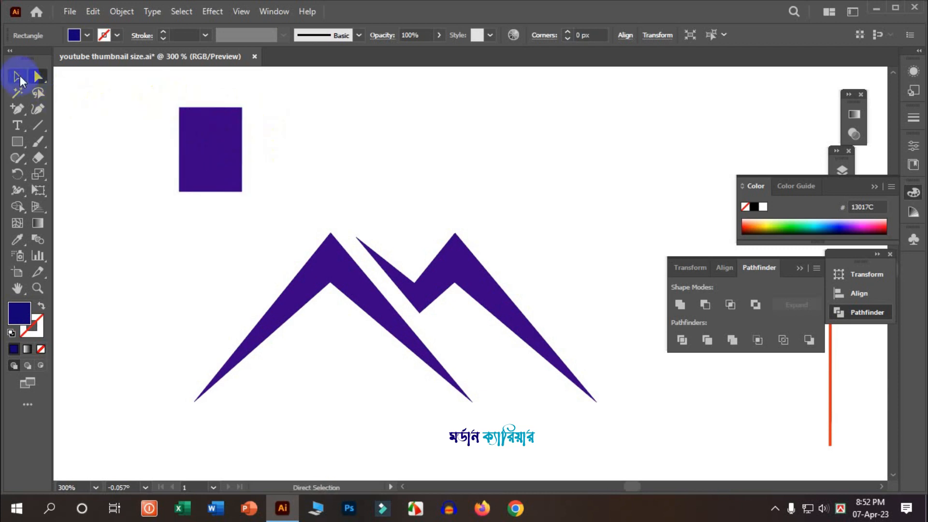
{"action": "left_click", "coordinate": [148, 91]}
{"action": "left_click_drag", "start_coordinate": [246, 126], "coordinate": [249, 128]}
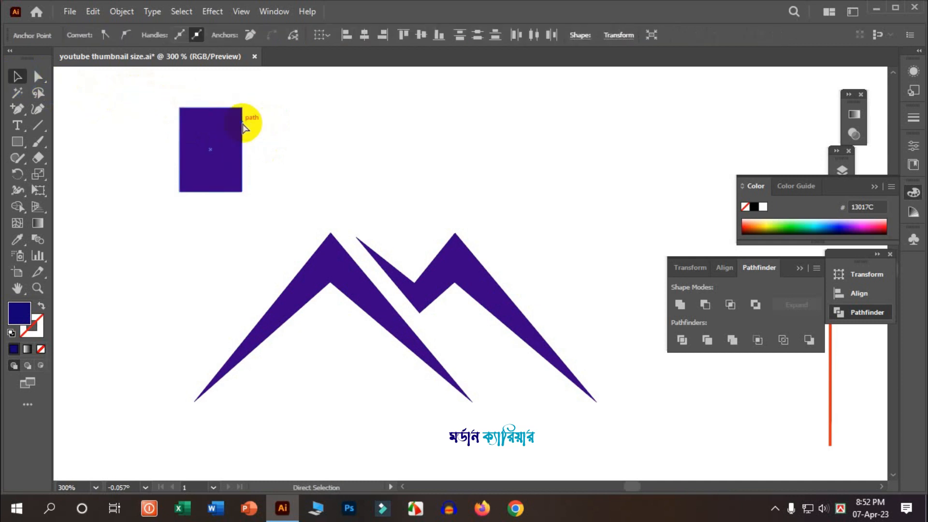
{"action": "left_click", "coordinate": [229, 117]}
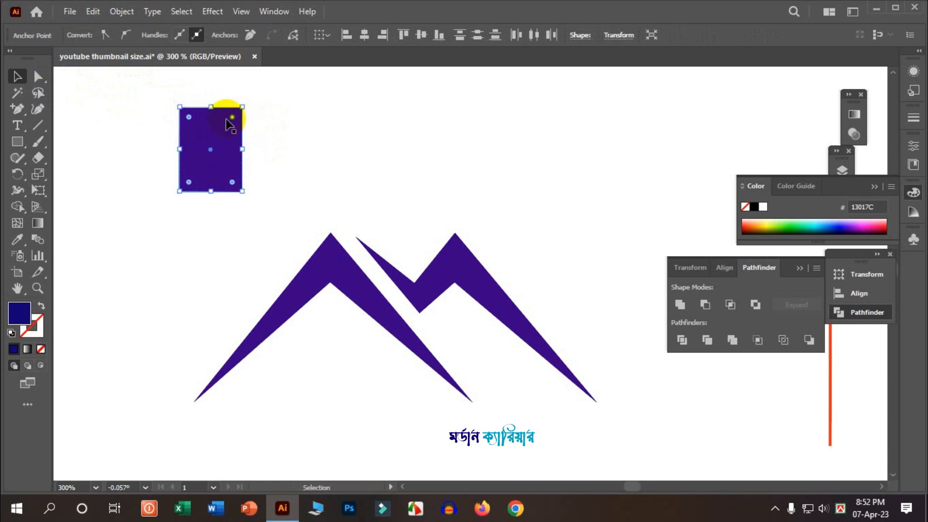
{"action": "left_click_drag", "start_coordinate": [188, 118], "coordinate": [253, 162]}
{"action": "left_click", "coordinate": [296, 139]}
{"action": "left_click", "coordinate": [156, 140]}
Draw a narrow vertical bar through the middle of the arch, extending past it above and below
{"action": "left_click", "coordinate": [19, 137]}
{"action": "left_click", "coordinate": [68, 141]}
{"action": "left_click_drag", "start_coordinate": [232, 113], "coordinate": [242, 128]}
{"action": "mouse_move", "coordinate": [232, 211]}
{"action": "left_mouse_down"}
{"action": "mouse_move", "coordinate": [242, 201]}
{"action": "mouse_move", "coordinate": [242, 224]}
{"action": "left_mouse_up"}
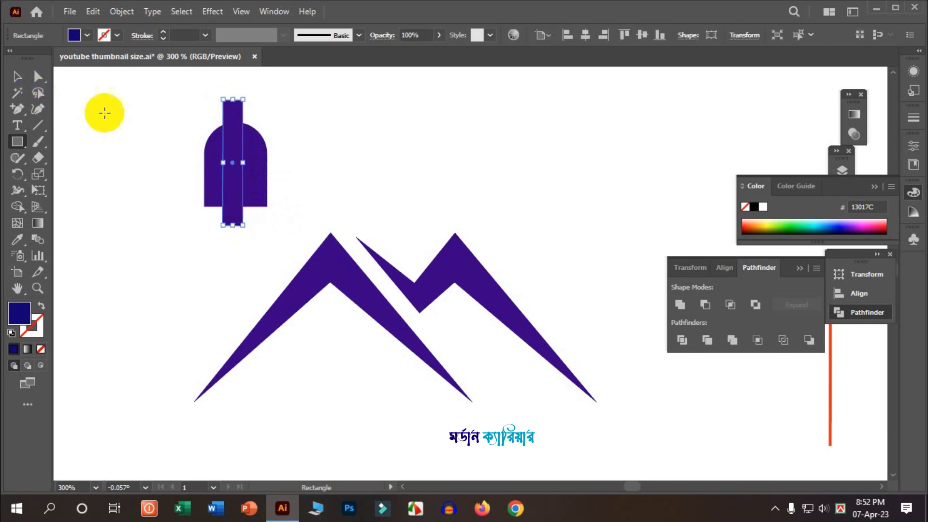
{"action": "left_click", "coordinate": [17, 76]}
{"action": "left_click", "coordinate": [124, 110]}
Duplicate the vertical bar in place and rotate the copy 90° to form a cross over the arch
{"action": "left_click", "coordinate": [237, 119]}
{"action": "left_click", "coordinate": [93, 11]}
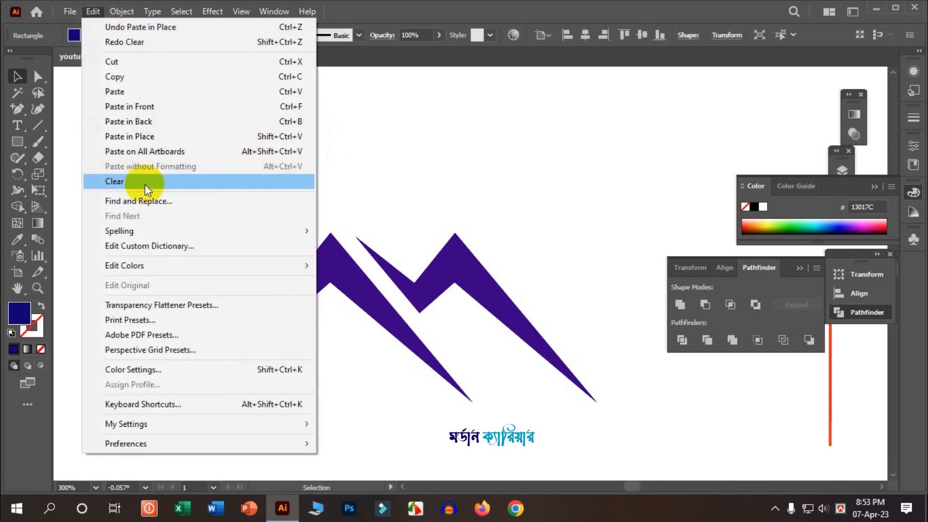
{"action": "left_click", "coordinate": [124, 87]}
{"action": "left_click", "coordinate": [92, 11]}
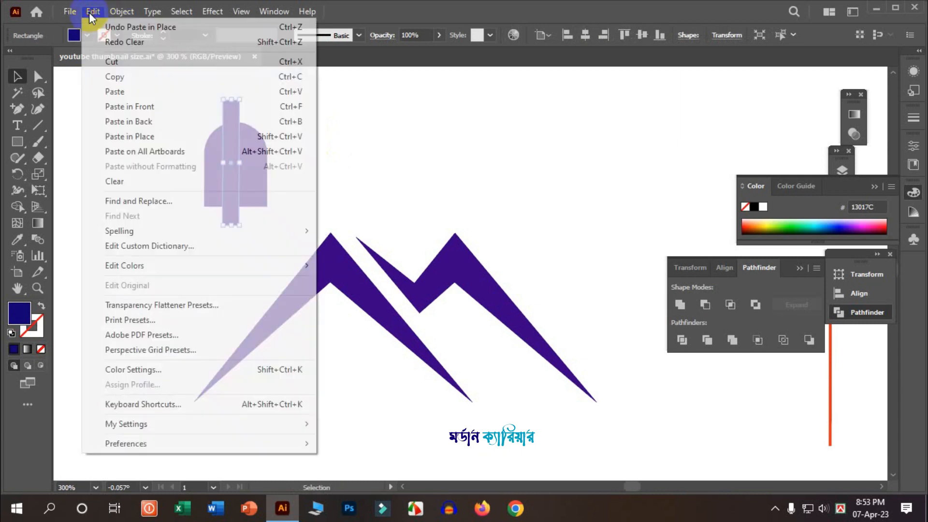
{"action": "left_click", "coordinate": [151, 123]}
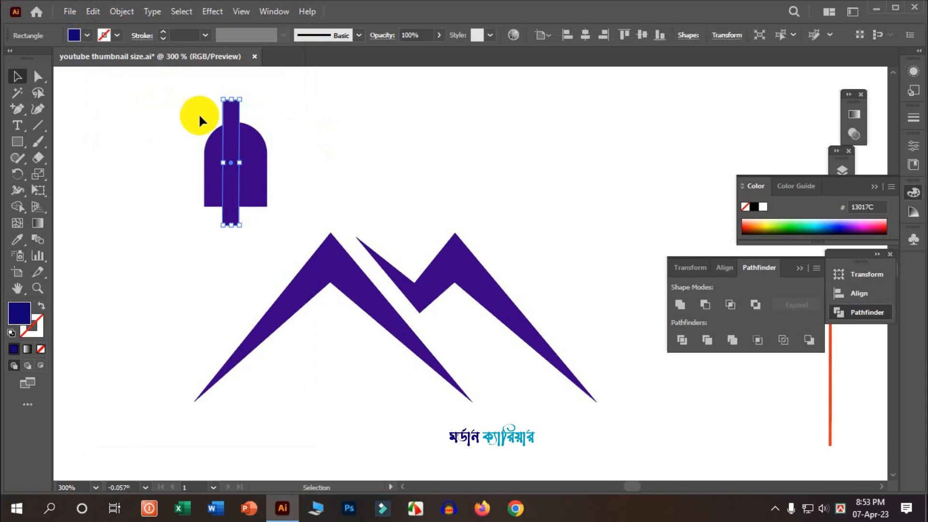
{"action": "left_click_drag", "start_coordinate": [241, 99], "coordinate": [300, 171]}
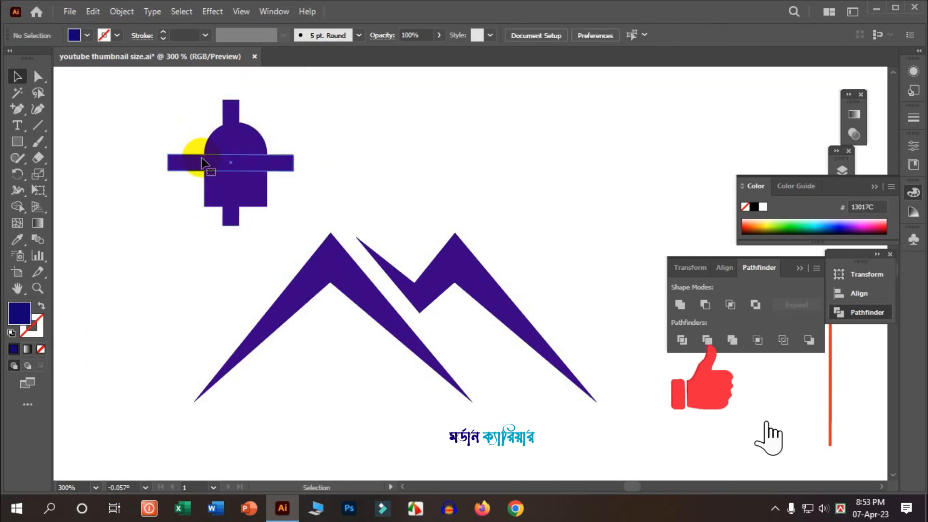
Group the vertical and horizontal bars into one cross
{"action": "left_click", "coordinate": [229, 114], "text": "shift"}
{"action": "right_click", "coordinate": [228, 109]}
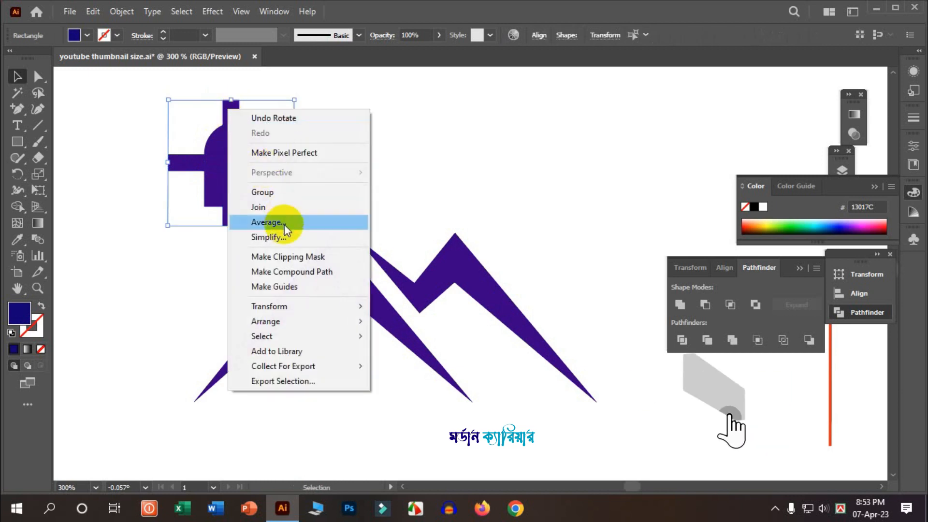
{"action": "left_click", "coordinate": [266, 192]}
{"action": "left_click", "coordinate": [343, 135]}
Align the arch and the grouped cross to each other's horizontal and vertical centers
{"action": "left_click", "coordinate": [227, 121]}
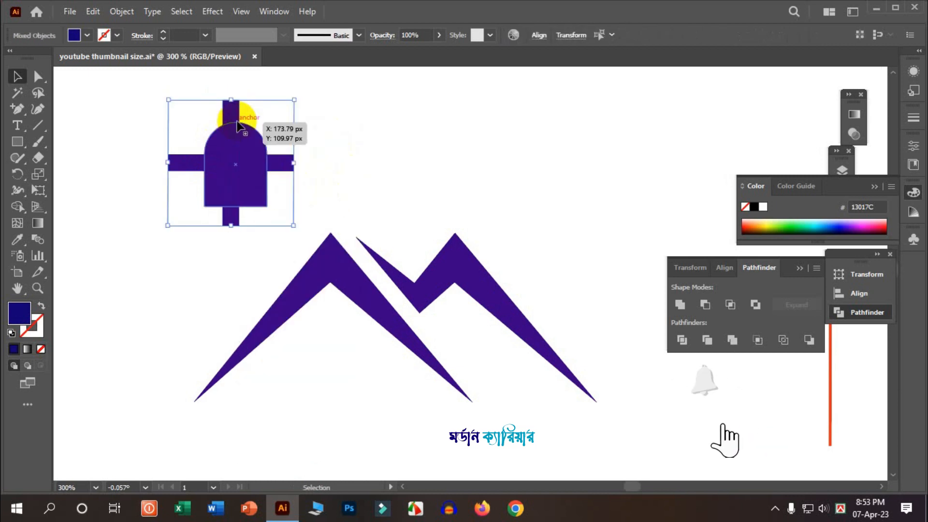
{"action": "left_click", "coordinate": [860, 290]}
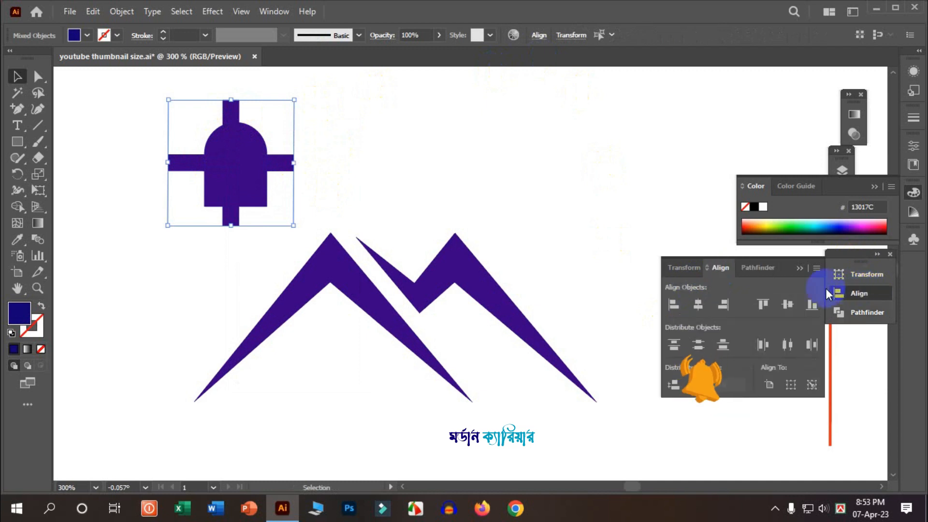
{"action": "left_click", "coordinate": [698, 304]}
{"action": "left_click", "coordinate": [787, 306]}
{"action": "left_click", "coordinate": [332, 180]}
{"action": "left_click_drag", "start_coordinate": [331, 181], "coordinate": [202, 120]}
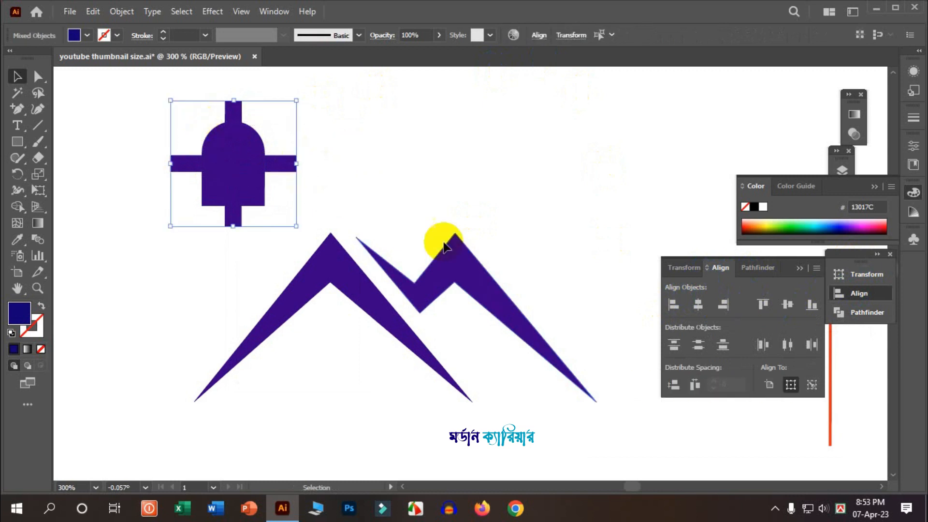
Subtract the grouped cross from the arch with Minus Front and fit the resulting window, scaled down slightly, beneath the first chevron's peak
{"action": "left_click", "coordinate": [836, 313]}
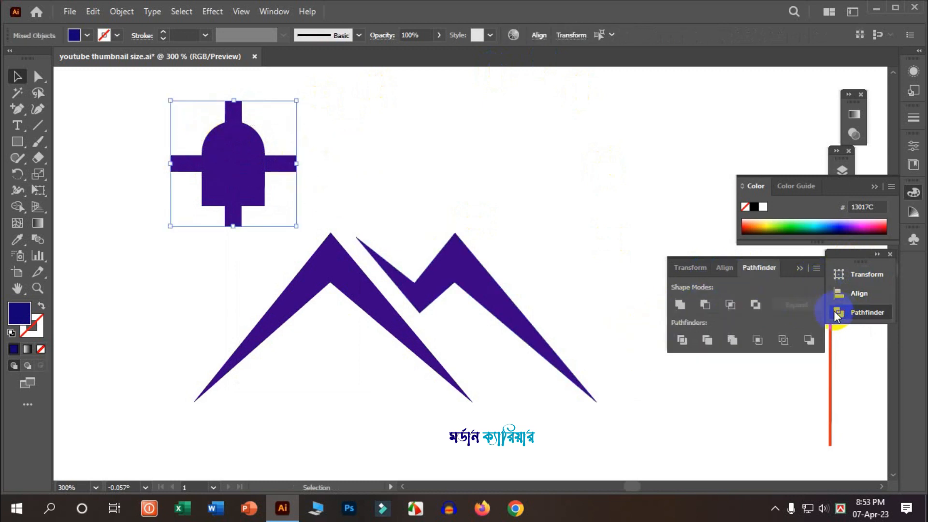
{"action": "left_click", "coordinate": [704, 306]}
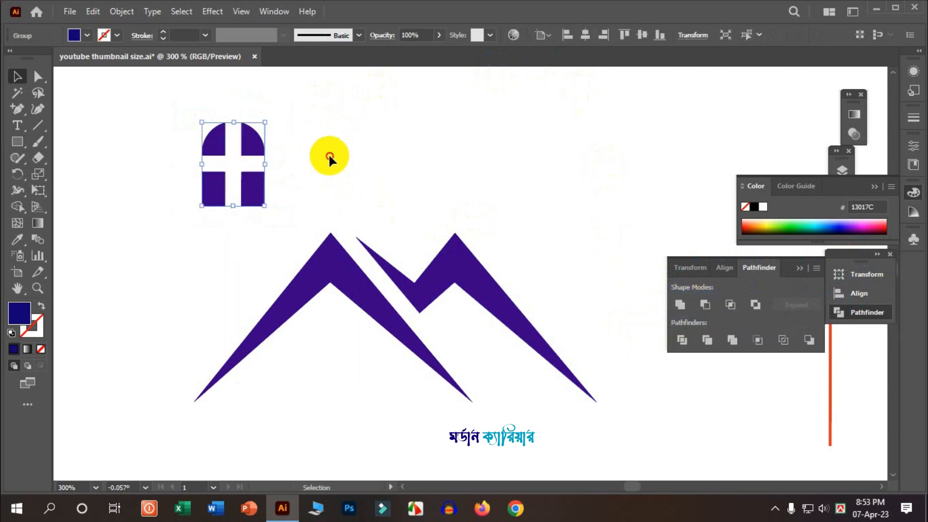
{"action": "left_click_drag", "start_coordinate": [257, 190], "coordinate": [362, 375]}
{"action": "scroll", "coordinate": [350, 345], "scroll_direction": "down", "scroll_amount": 2}
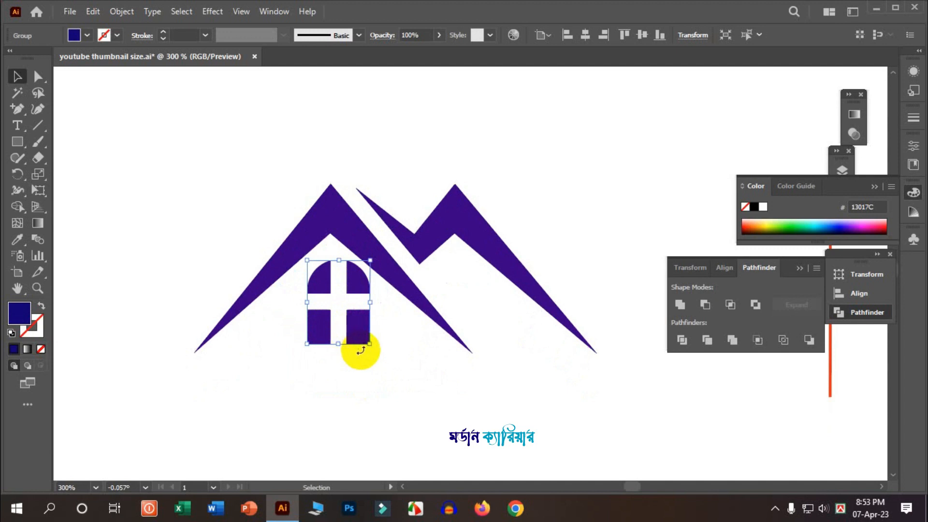
{"action": "left_click_drag", "start_coordinate": [370, 343], "coordinate": [360, 335]}
Duplicate the window beneath the second chevron's peak and scale the copy down to fit there
{"action": "left_click_drag", "start_coordinate": [350, 296], "coordinate": [468, 307]}
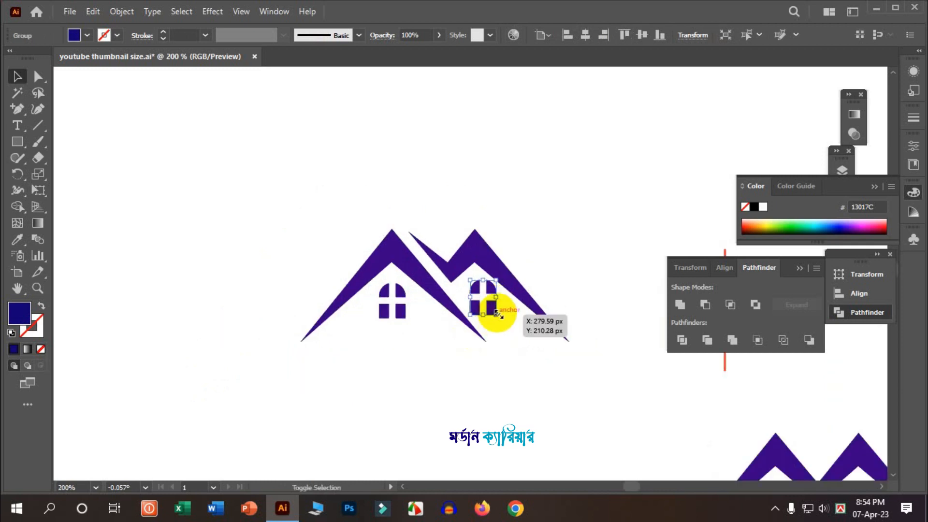
{"action": "left_click_drag", "start_coordinate": [497, 316], "coordinate": [496, 309]}
{"action": "left_click", "coordinate": [515, 344]}
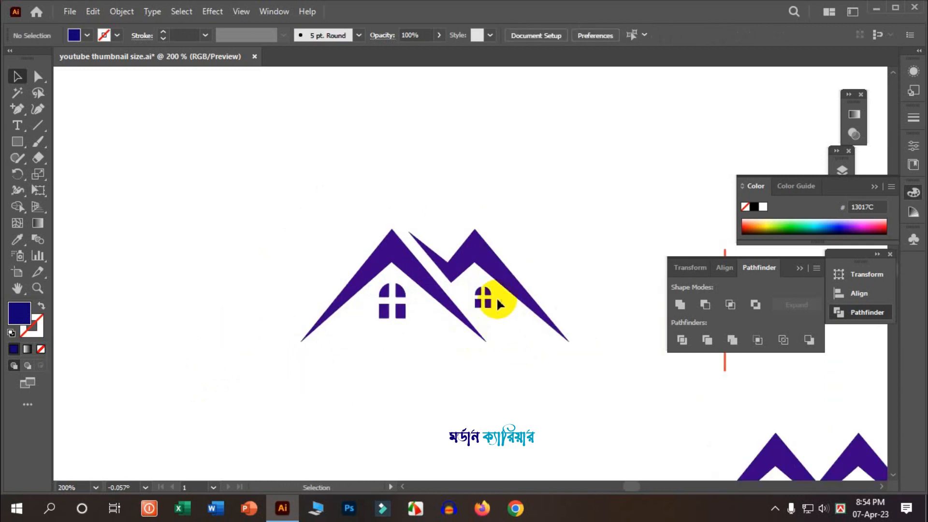
{"action": "left_click_drag", "start_coordinate": [486, 303], "coordinate": [478, 300]}
{"action": "scroll", "coordinate": [464, 346], "scroll_direction": "down", "scroll_amount": 3}
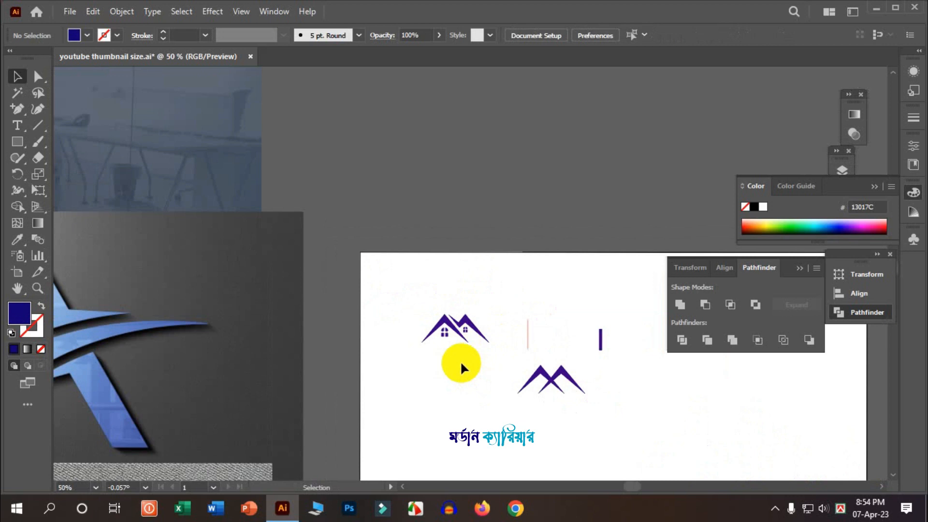
Start a point text just below the house logo and set its font size to 121 pt
{"action": "scroll", "coordinate": [460, 361], "scroll_direction": "up", "scroll_amount": 3}
{"action": "left_click", "coordinate": [13, 124]}
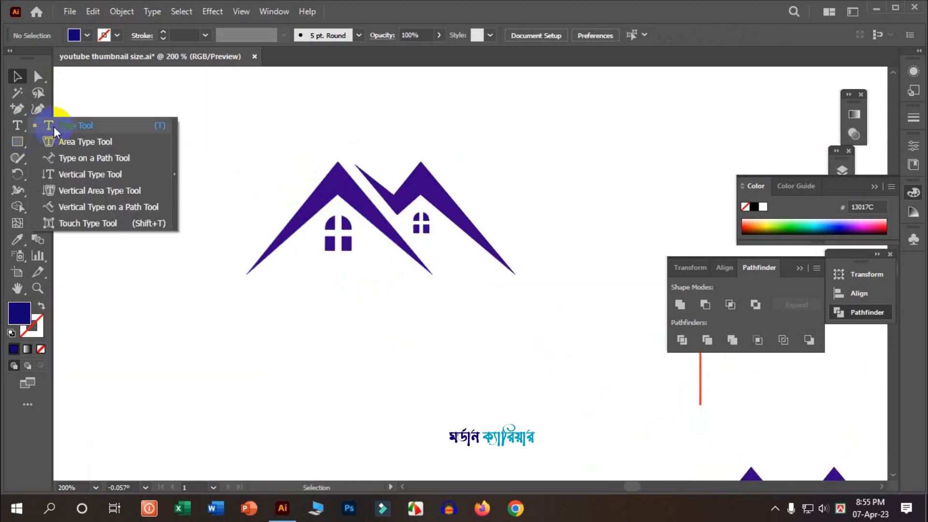
{"action": "left_click", "coordinate": [271, 311]}
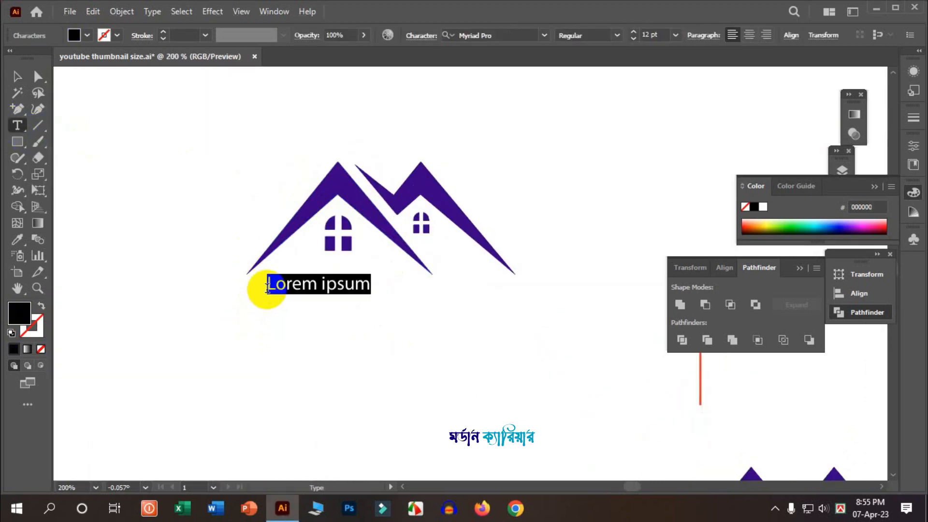
{"action": "left_click", "coordinate": [649, 34]}
{"action": "type", "text": "1"}
{"action": "key", "text": "Return"}
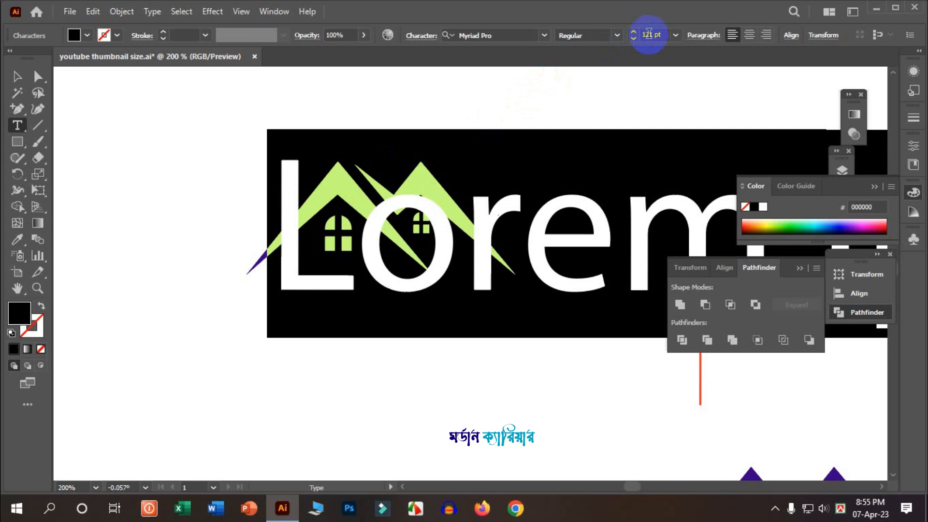
Reduce the placeholder text's font size so that it suits the house logo
{"action": "left_click", "coordinate": [650, 34]}
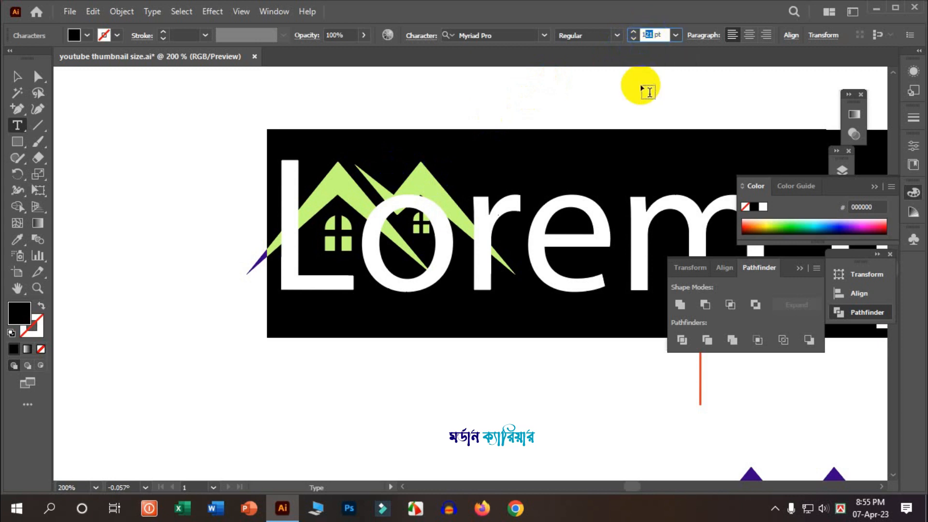
{"action": "key", "text": "shift+Down"}
{"action": "key", "text": "shift+Down"}
{"action": "key", "text": "shift+Down"}
{"action": "key", "text": "shift+Down"}
{"action": "key", "text": "shift+Down"}
{"action": "key", "text": "Return"}
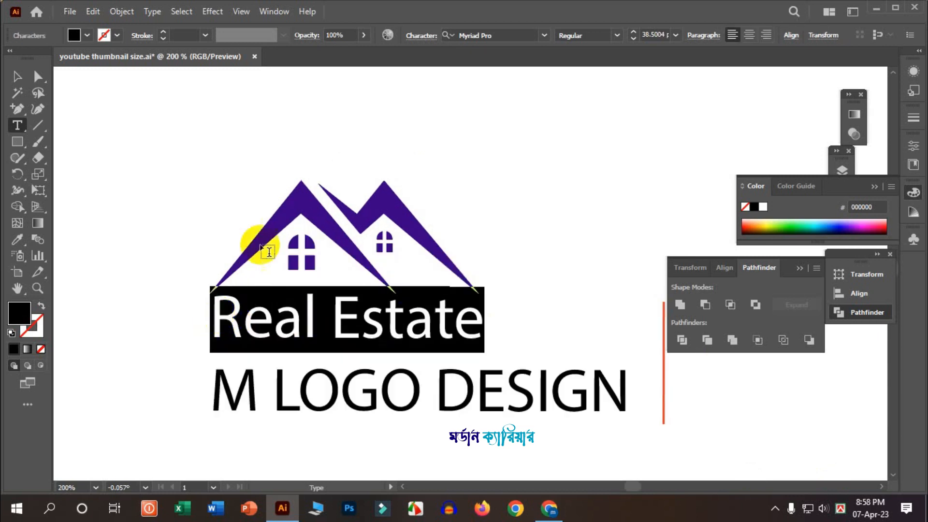
Apply All Caps to the "Real Estate" line
{"action": "left_click", "coordinate": [421, 34]}
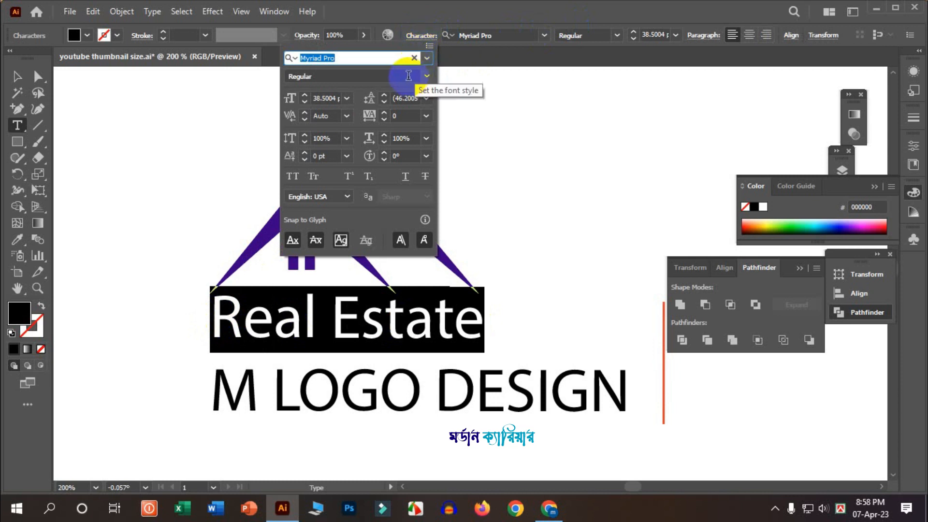
{"action": "left_click", "coordinate": [428, 46]}
{"action": "left_click", "coordinate": [470, 141]}
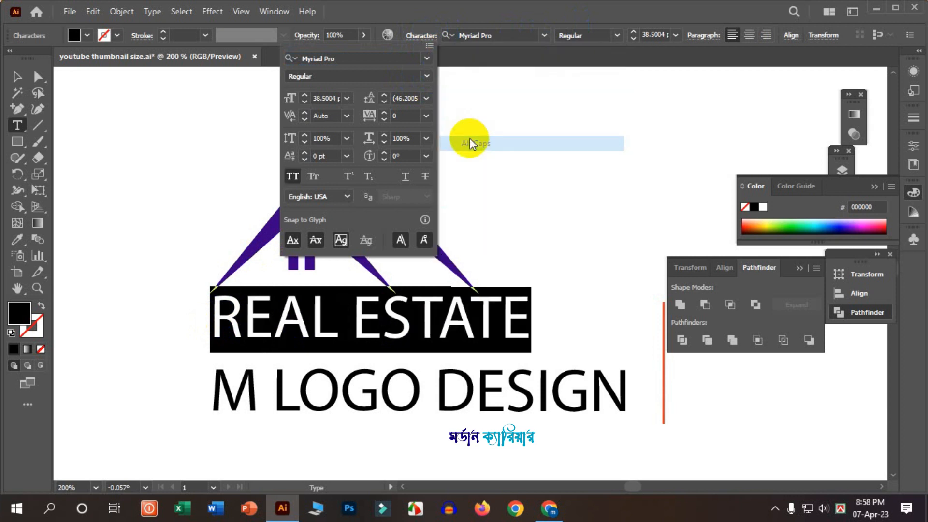
{"action": "left_click", "coordinate": [439, 317]}
Set the font of both text lines to Roboto Medium
{"action": "left_click", "coordinate": [638, 394]}
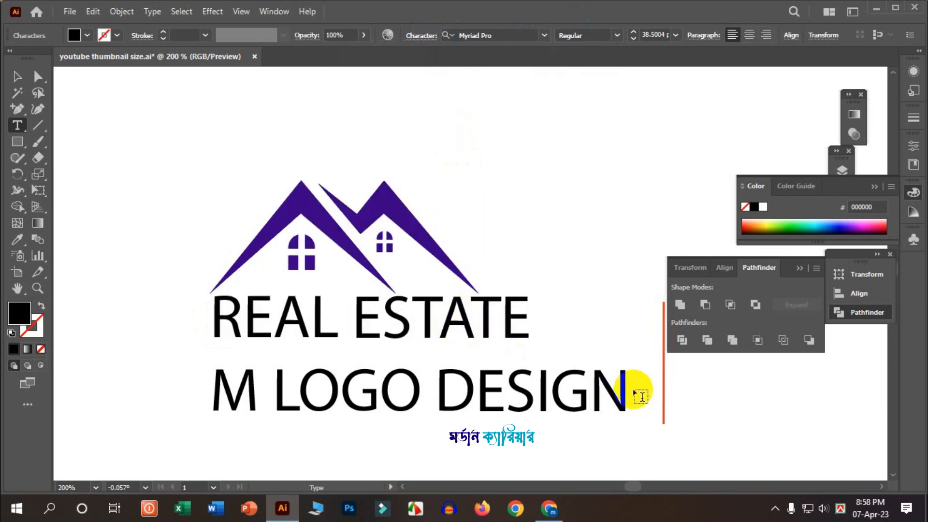
{"action": "left_click_drag", "start_coordinate": [626, 383], "coordinate": [207, 275]}
{"action": "left_click_drag", "start_coordinate": [624, 392], "coordinate": [199, 290]}
{"action": "left_click", "coordinate": [524, 35]}
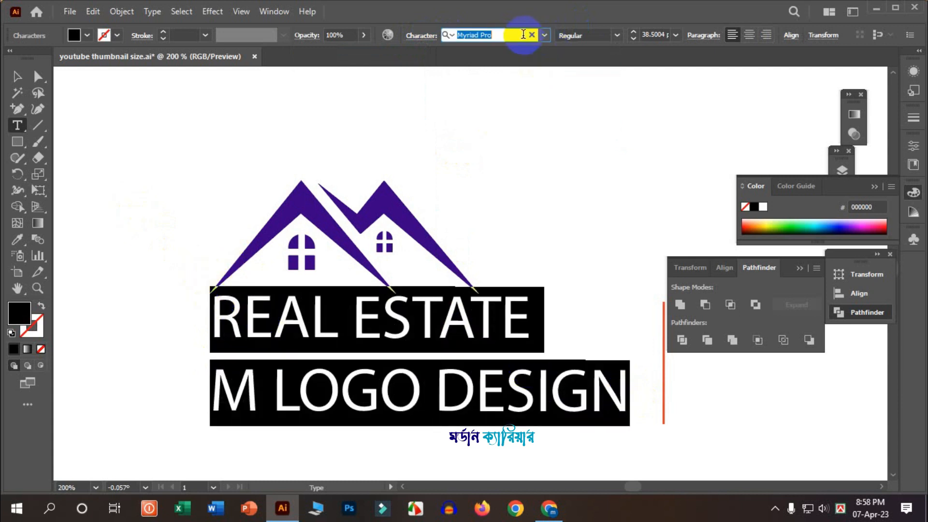
{"action": "type", "text": "ROBO"}
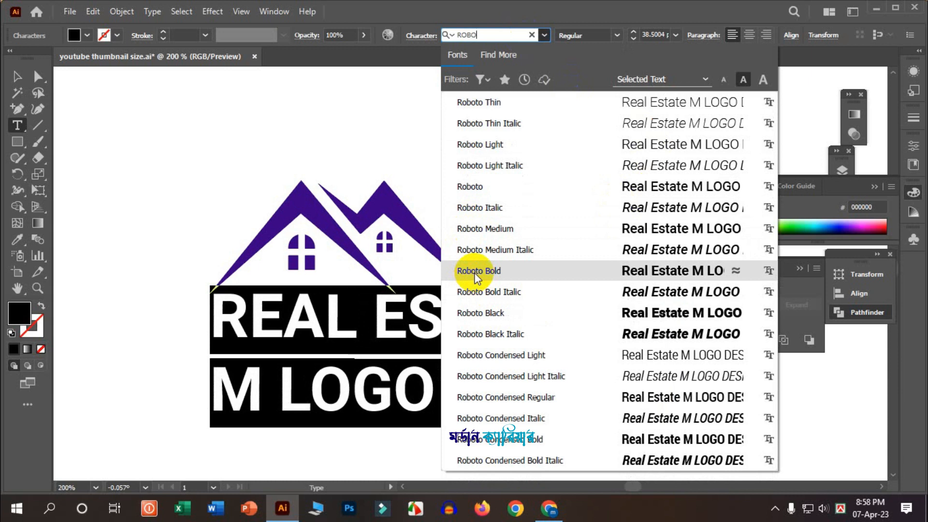
{"action": "left_click", "coordinate": [492, 231]}
{"action": "left_click", "coordinate": [477, 338]}
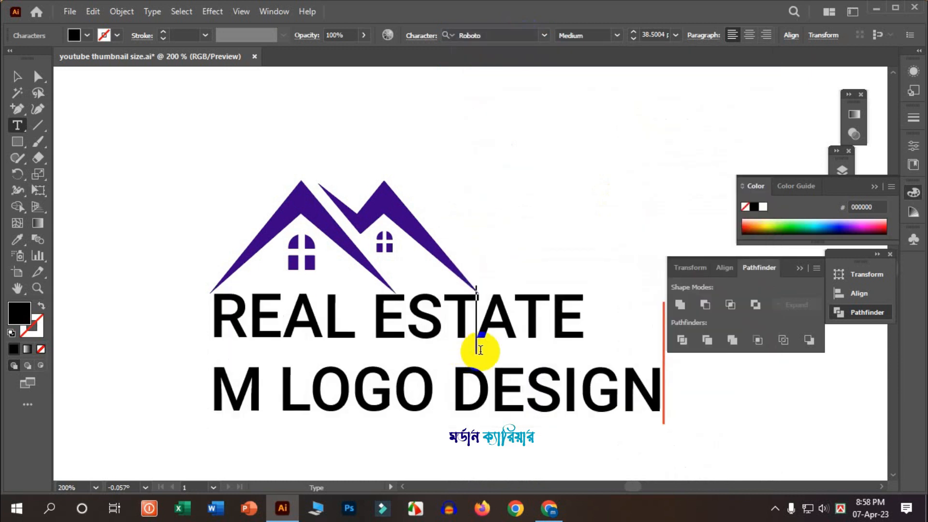
Make the font size of the "M LOGO DESIGN" line clearly smaller than that of the "REAL ESTATE" line
{"action": "left_click_drag", "start_coordinate": [652, 382], "coordinate": [213, 383]}
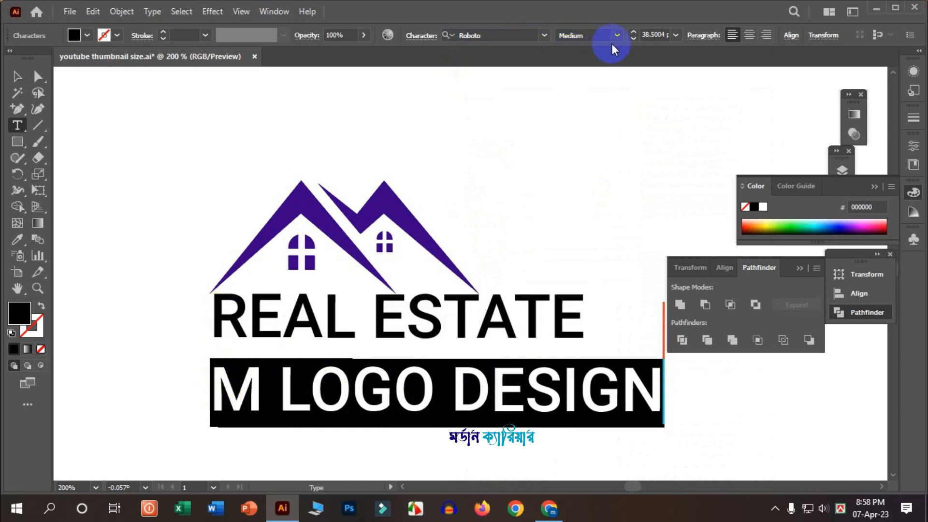
{"action": "left_click", "coordinate": [634, 39]}
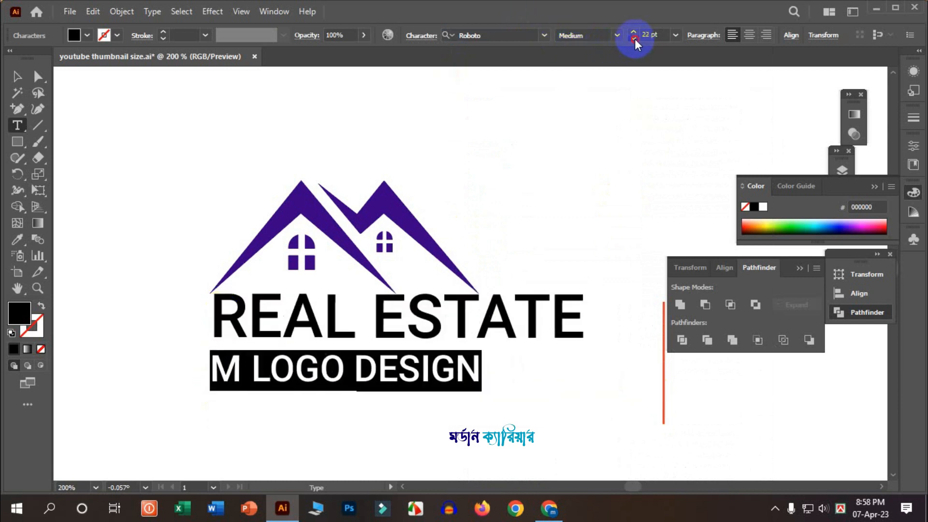
{"action": "left_click", "coordinate": [635, 38]}
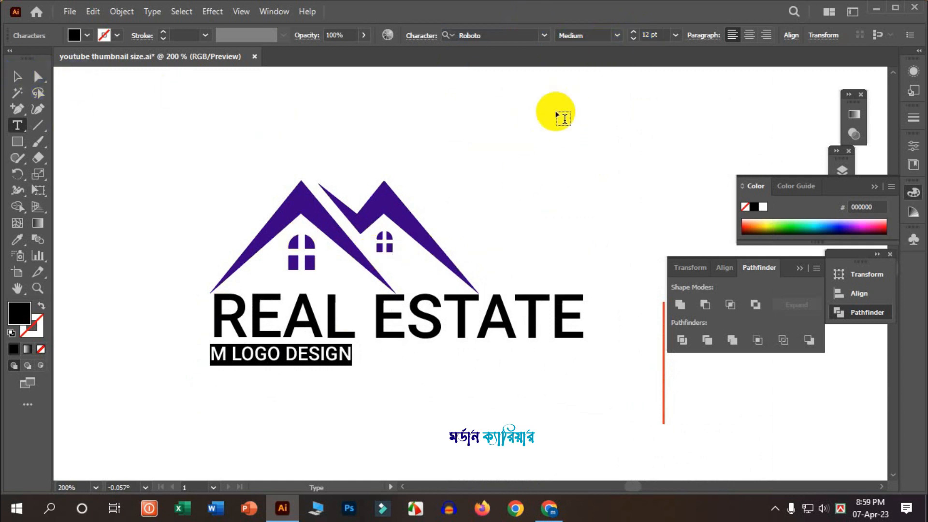
{"action": "left_click", "coordinate": [635, 31]}
{"action": "left_click", "coordinate": [635, 31]}
{"action": "left_click", "coordinate": [635, 30]}
Scale the two-line text block down to about the logo's width and position it just beneath the roofs
{"action": "left_click", "coordinate": [17, 76]}
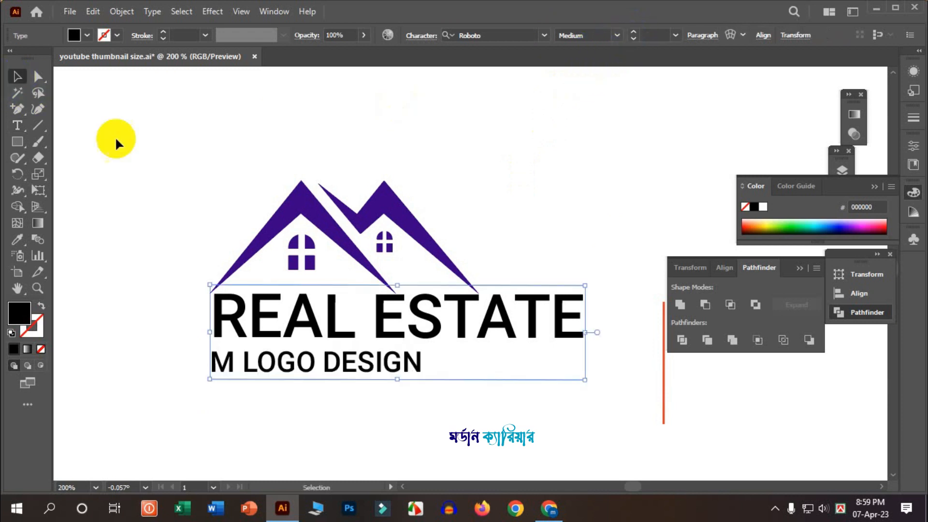
{"action": "left_click_drag", "start_coordinate": [585, 379], "coordinate": [474, 375]}
{"action": "left_click_drag", "start_coordinate": [451, 307], "coordinate": [459, 317]}
Set the tracking of the "M LOGO DESIGN" line to 1000
{"action": "left_click", "coordinate": [17, 125]}
{"action": "left_click_drag", "start_coordinate": [360, 351], "coordinate": [212, 349]}
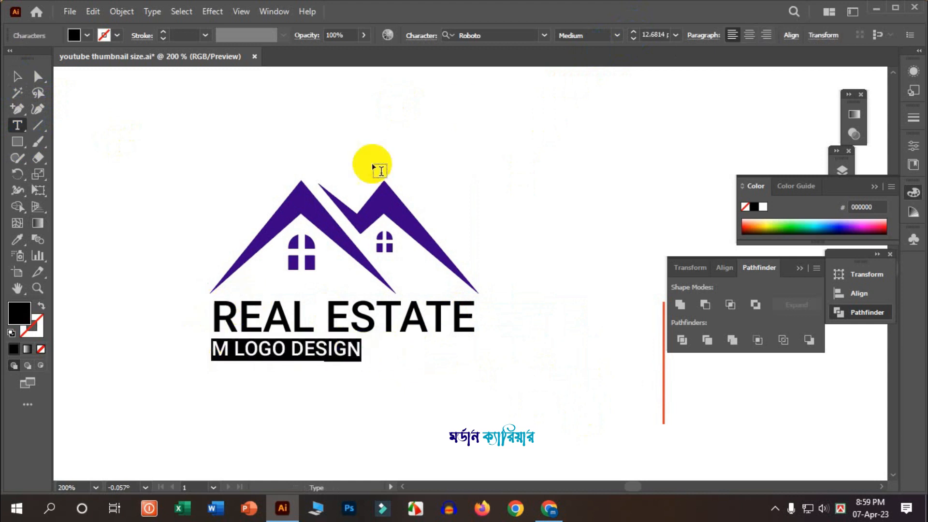
{"action": "left_click", "coordinate": [421, 36]}
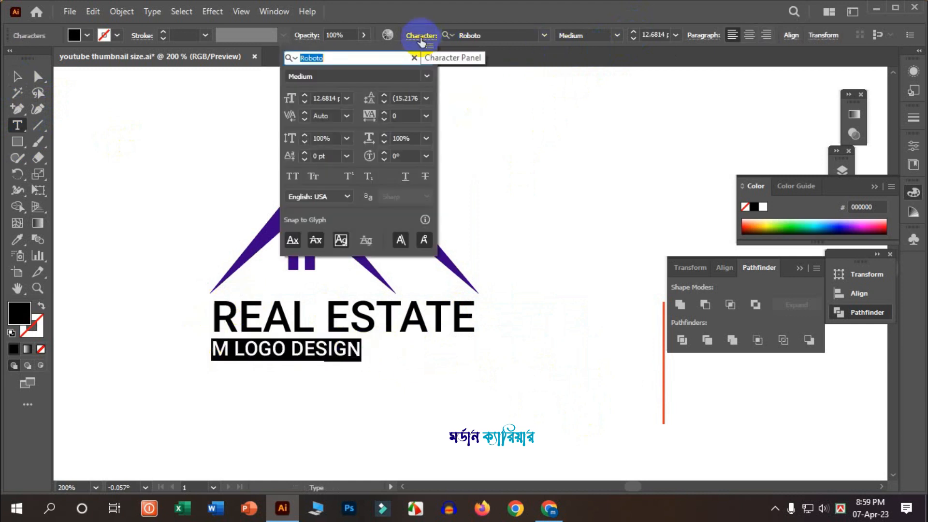
{"action": "left_click", "coordinate": [406, 116]}
{"action": "type", "text": "1000"}
{"action": "key", "text": "Return"}
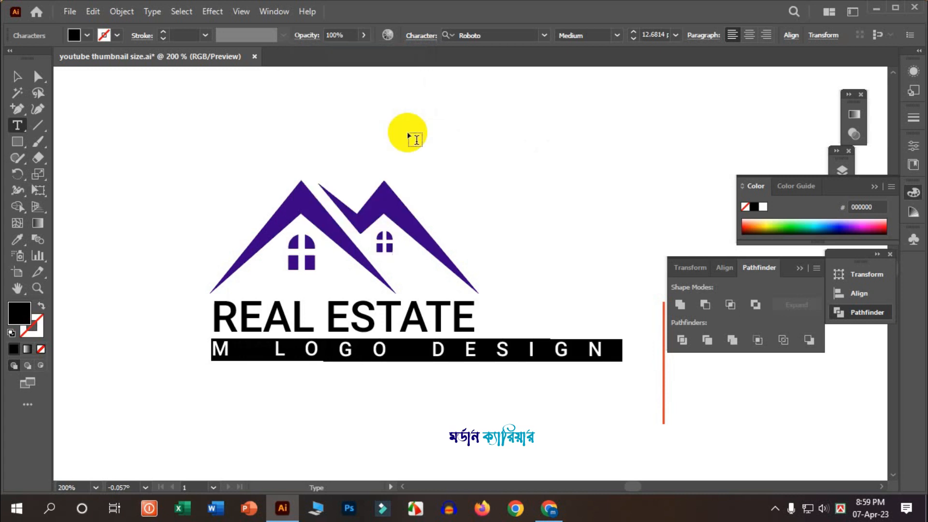
Lower the tracking of the "M LOGO DESIGN" line to 600 and deselect the text
{"action": "left_click", "coordinate": [418, 38]}
{"action": "left_click", "coordinate": [406, 115]}
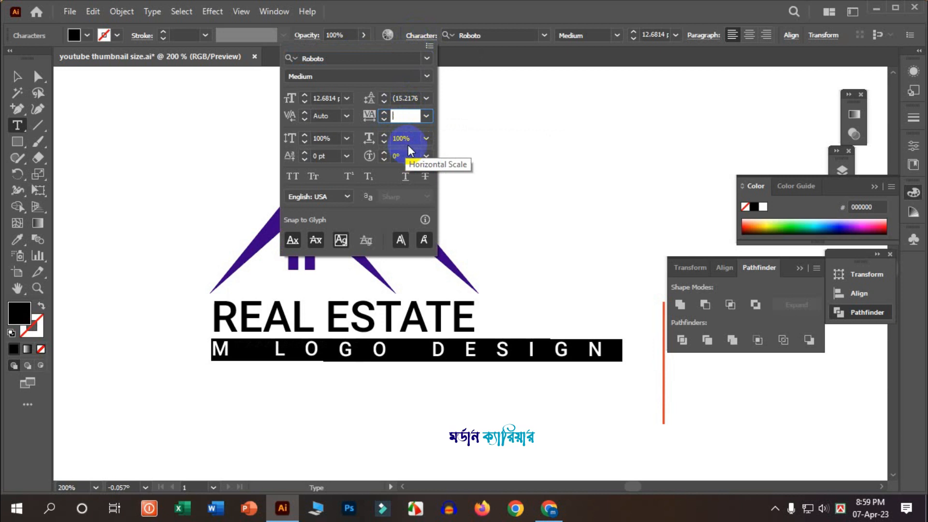
{"action": "type", "text": "60"}
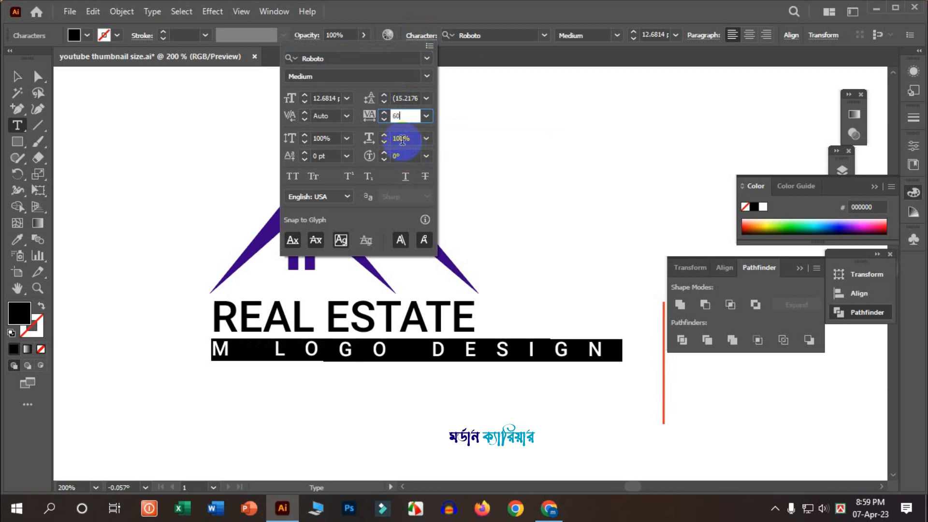
{"action": "type", "text": "0"}
{"action": "key", "text": "Return"}
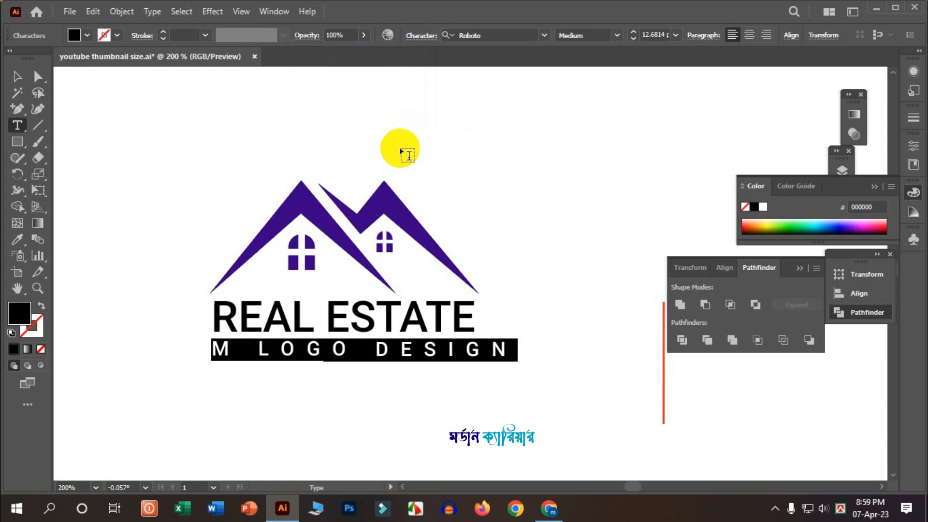
{"action": "left_click", "coordinate": [16, 78]}
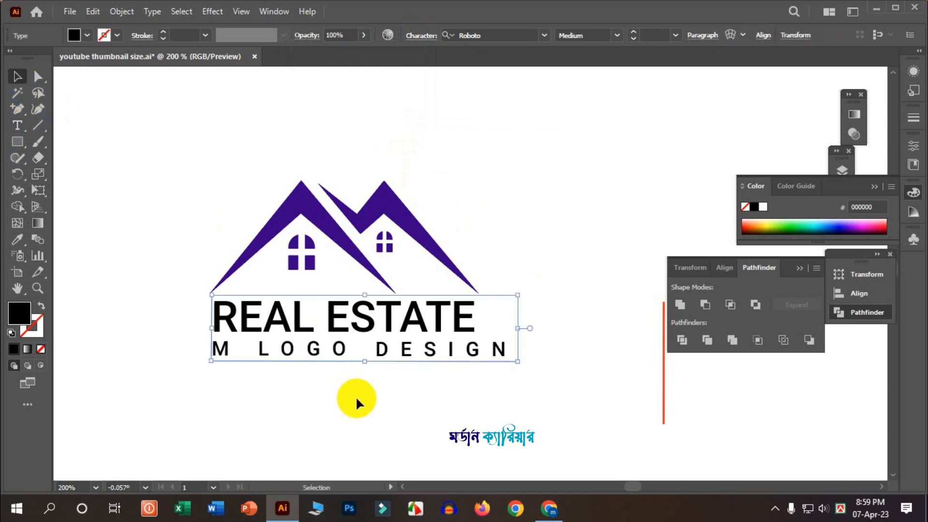
{"action": "left_click", "coordinate": [371, 396]}
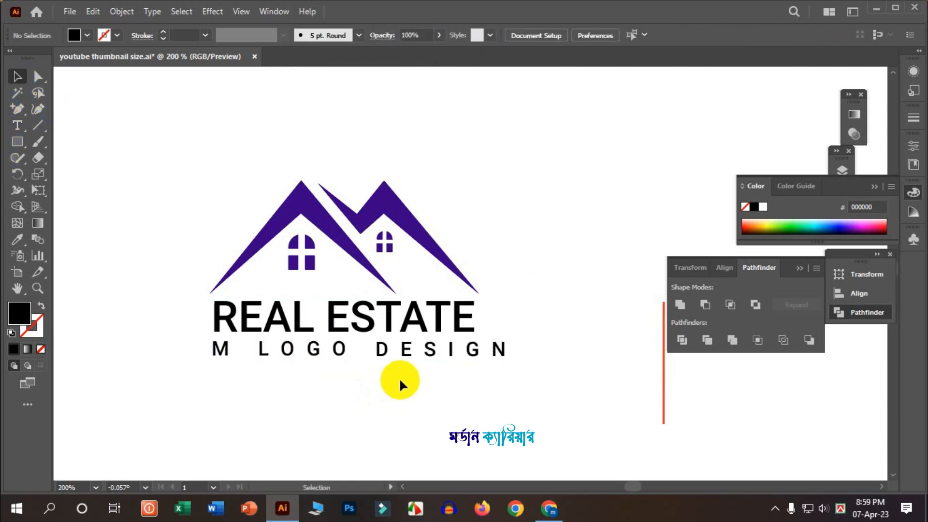
Set the tracking of the "M LOGO DESIGN" line to 500
{"action": "left_click", "coordinate": [472, 353]}
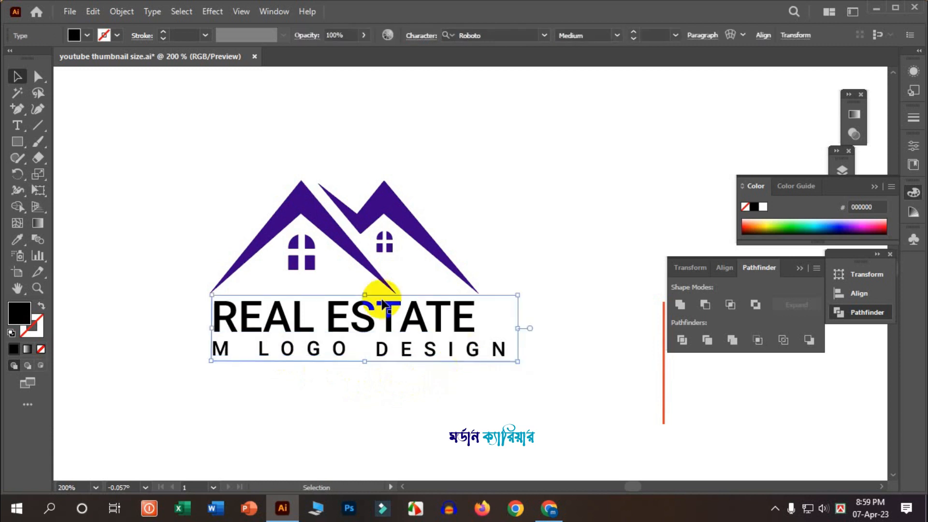
{"action": "left_click", "coordinate": [18, 125]}
{"action": "left_click_drag", "start_coordinate": [498, 353], "coordinate": [472, 56]}
{"action": "left_click", "coordinate": [427, 37]}
{"action": "left_click", "coordinate": [415, 119]}
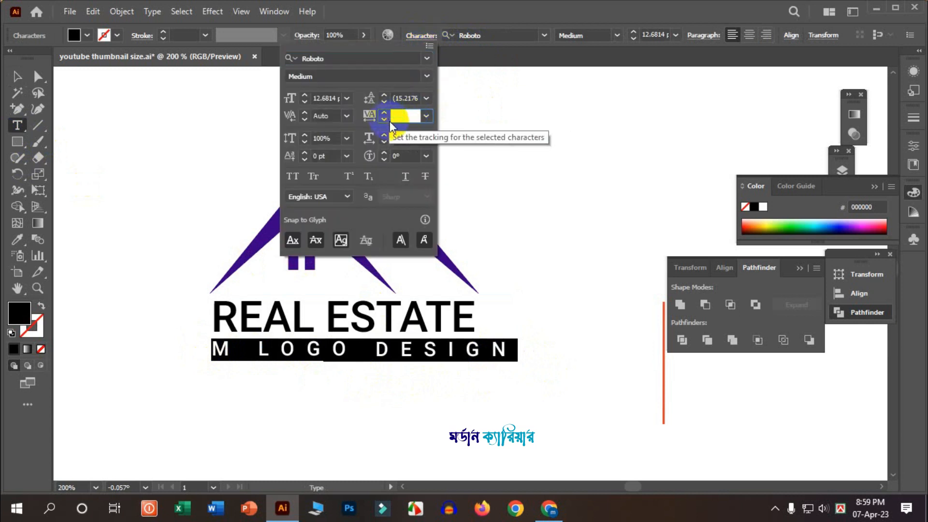
{"action": "type", "text": "400"}
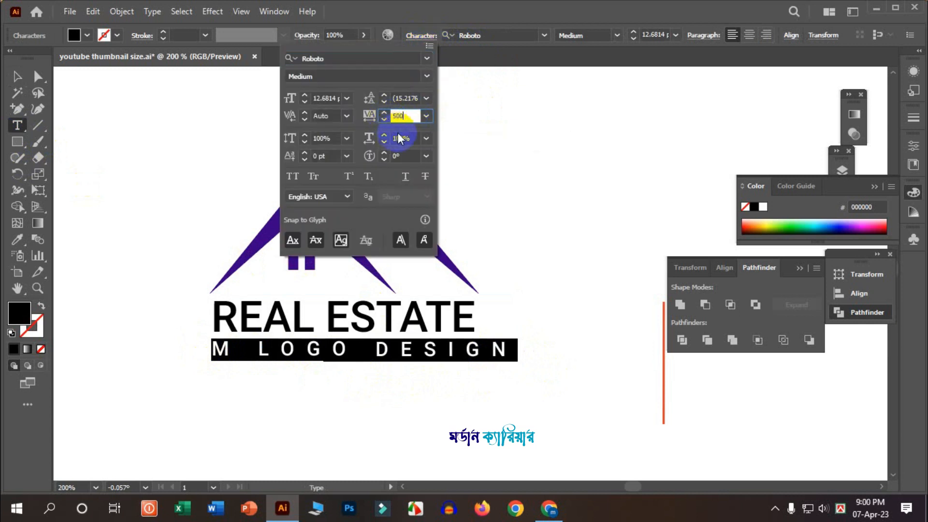
{"action": "key", "text": "Return"}
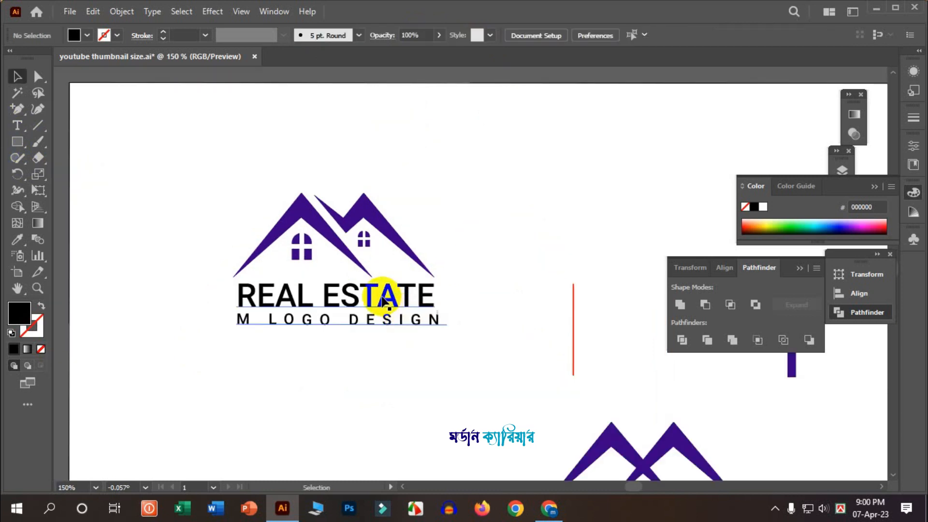
Convert the two-line text block to outlines and ungroup the resulting letter shapes
{"action": "left_click", "coordinate": [345, 298]}
{"action": "scroll", "coordinate": [343, 298], "scroll_direction": "up", "scroll_amount": 1}
{"action": "scroll", "coordinate": [345, 300], "scroll_direction": "up", "scroll_amount": 1}
{"action": "right_click", "coordinate": [370, 292]}
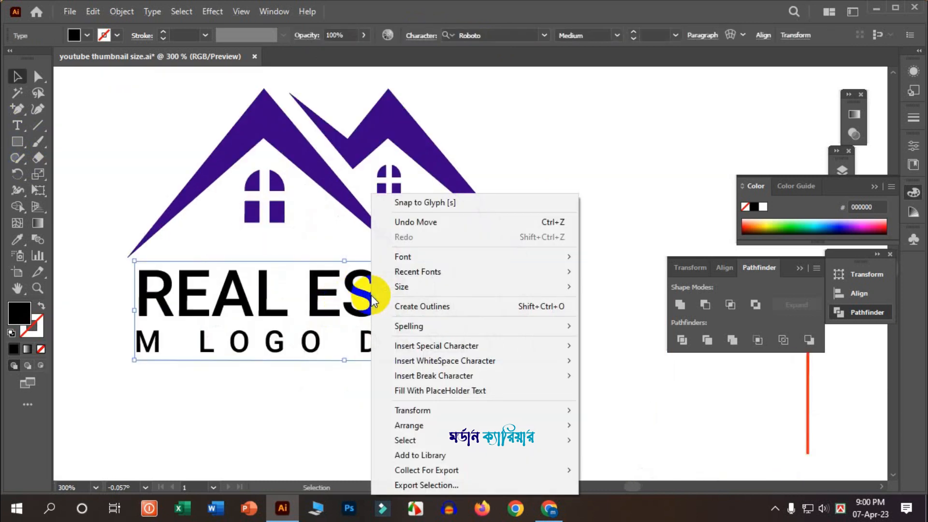
{"action": "left_click", "coordinate": [421, 306]}
{"action": "right_click", "coordinate": [413, 302]}
{"action": "left_click", "coordinate": [472, 177]}
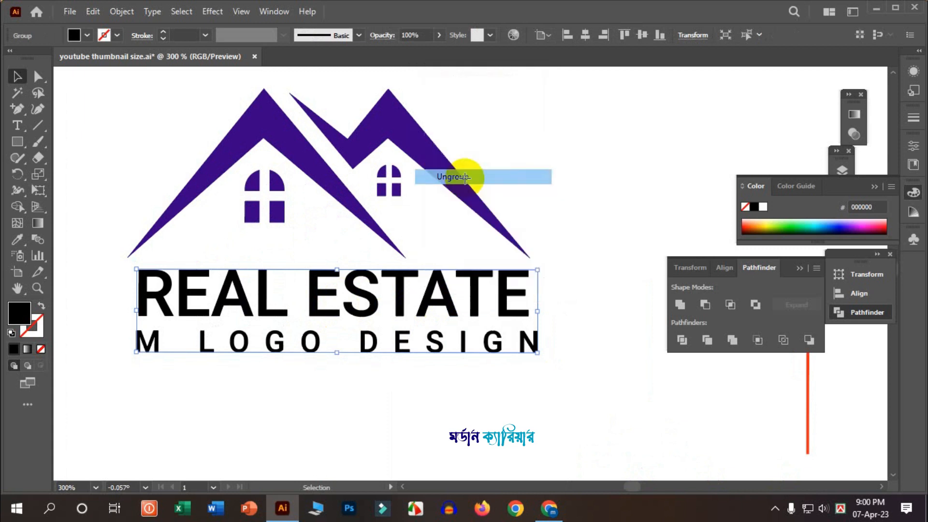
Group the "REAL ESTATE" letters as one object and the "M LOGO DESIGN" letters as another
{"action": "left_click", "coordinate": [332, 377]}
{"action": "left_click_drag", "start_coordinate": [118, 276], "coordinate": [530, 309]}
{"action": "key", "text": "ctrl+g"}
{"action": "left_click_drag", "start_coordinate": [567, 362], "coordinate": [103, 330]}
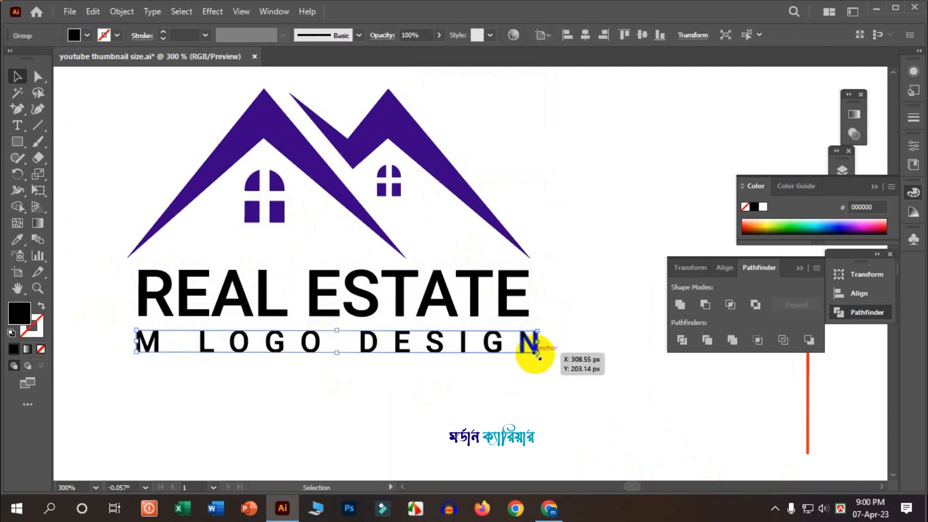
Scale the "M LOGO DESIGN" group down toward the width of "REAL ESTATE" and line up its left edge with the R above
{"action": "left_click_drag", "start_coordinate": [536, 355], "coordinate": [536, 355]}
{"action": "left_click", "coordinate": [562, 360]}
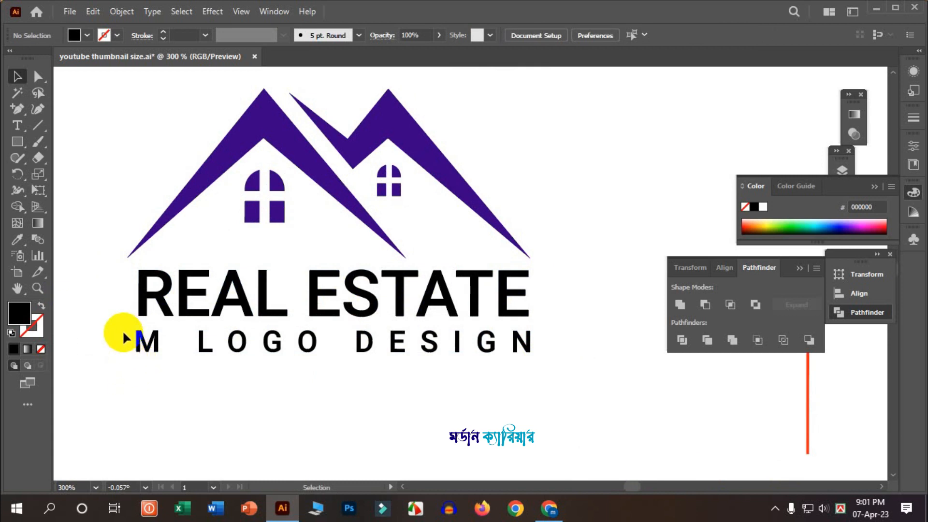
{"action": "scroll", "coordinate": [124, 338], "scroll_direction": "up", "scroll_amount": 3}
{"action": "left_click", "coordinate": [152, 354]}
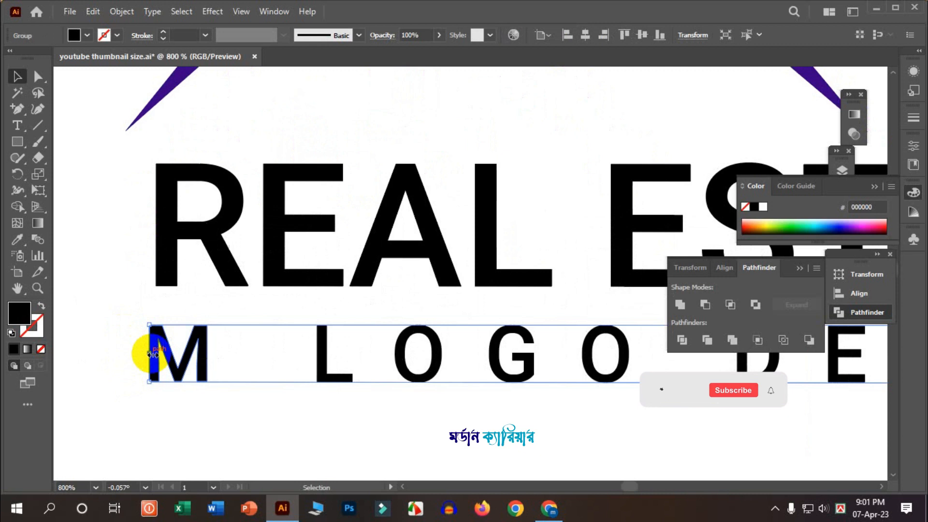
{"action": "scroll", "coordinate": [129, 355], "scroll_direction": "down", "scroll_amount": 3}
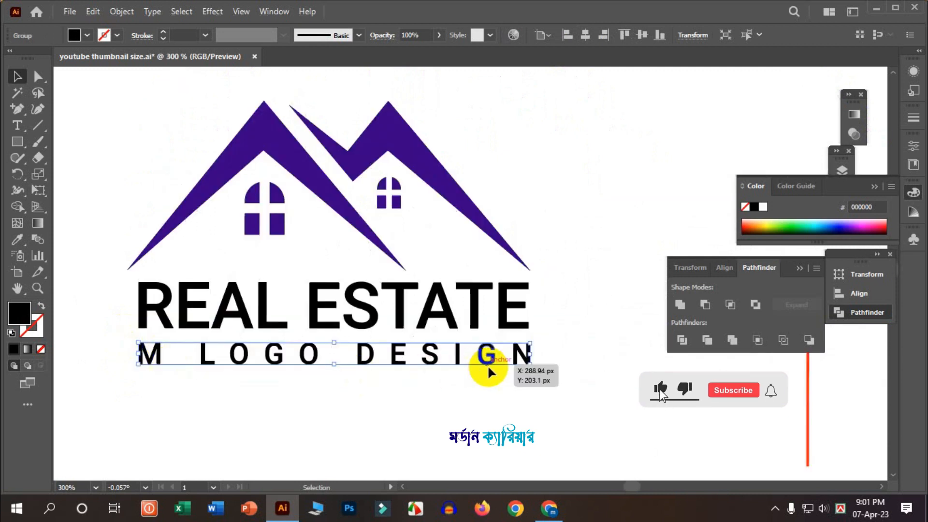
Fine-tune the right side of the "M LOGO DESIGN" group so its N ends flush with the final E of "REAL ESTATE"
{"action": "scroll", "coordinate": [532, 367], "scroll_direction": "up", "scroll_amount": 4}
{"action": "left_click_drag", "start_coordinate": [516, 332], "coordinate": [438, 242]}
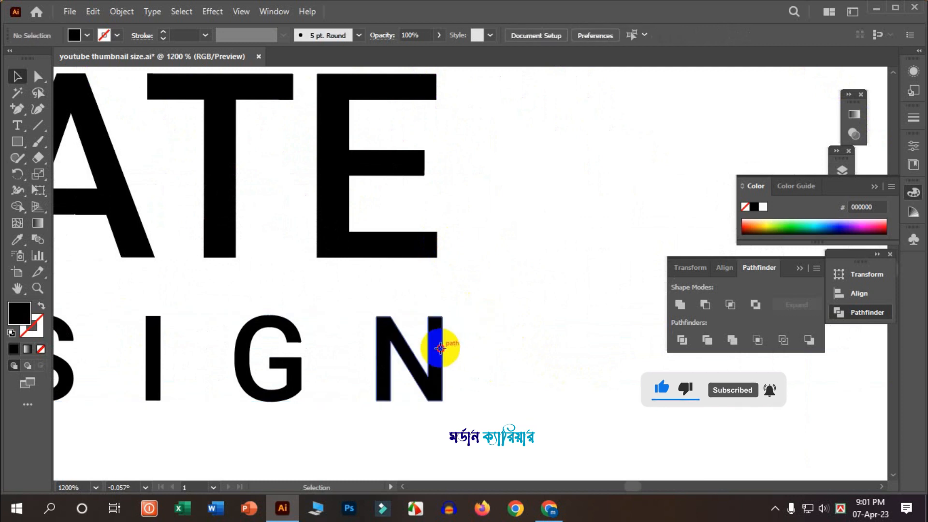
{"action": "left_click_drag", "start_coordinate": [441, 359], "coordinate": [435, 353]}
{"action": "left_click", "coordinate": [485, 349]}
{"action": "scroll", "coordinate": [471, 360], "scroll_direction": "down", "scroll_amount": 2}
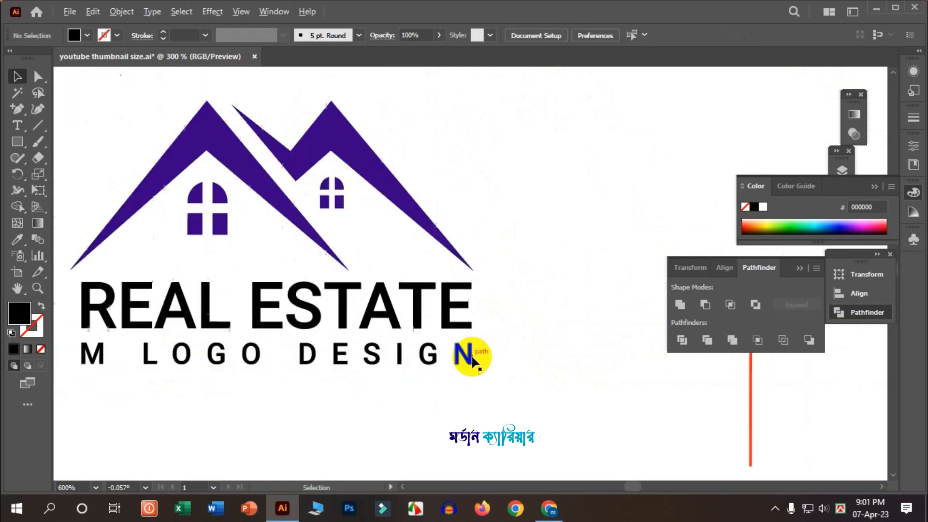
Group the "REAL ESTATE" and "M LOGO DESIGN" lines together and deselect them
{"action": "scroll", "coordinate": [83, 335], "scroll_direction": "up", "scroll_amount": 2}
{"action": "scroll", "coordinate": [232, 351], "scroll_direction": "down", "scroll_amount": 3}
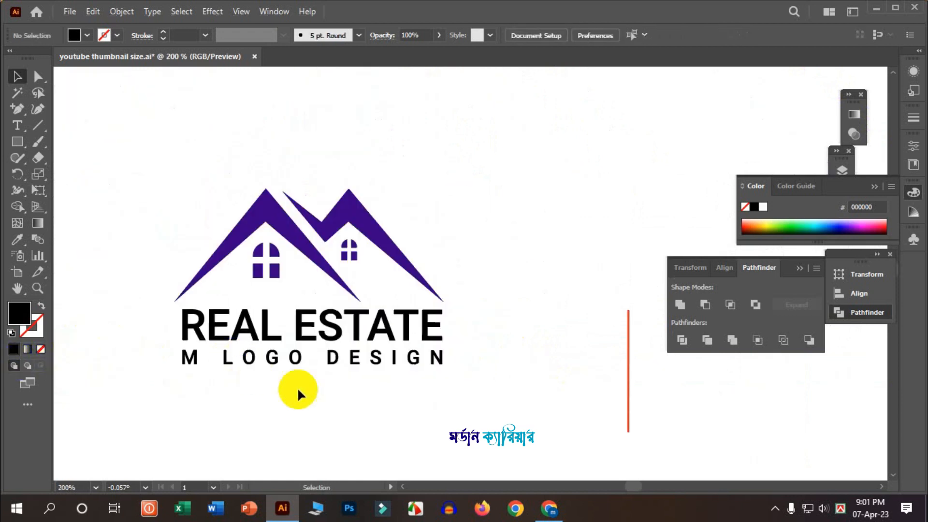
{"action": "left_click_drag", "start_coordinate": [453, 404], "coordinate": [409, 331]}
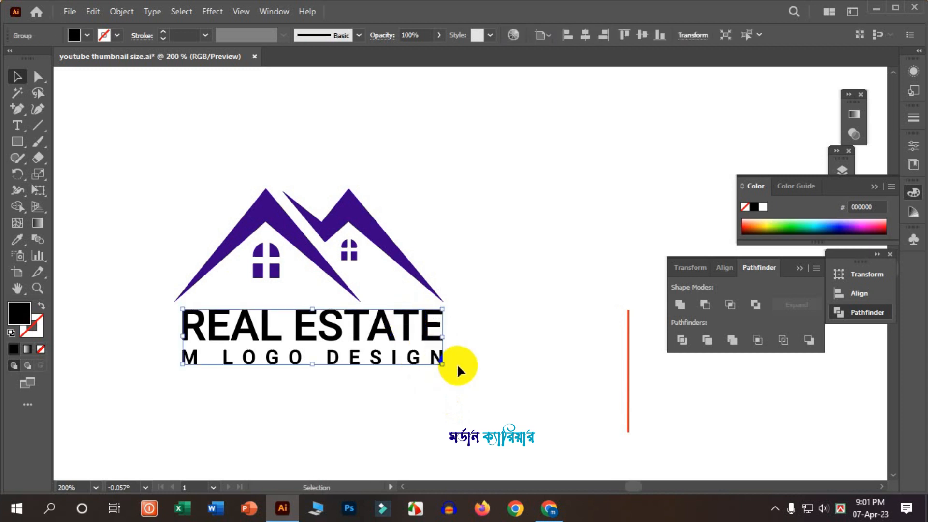
{"action": "left_click", "coordinate": [357, 392]}
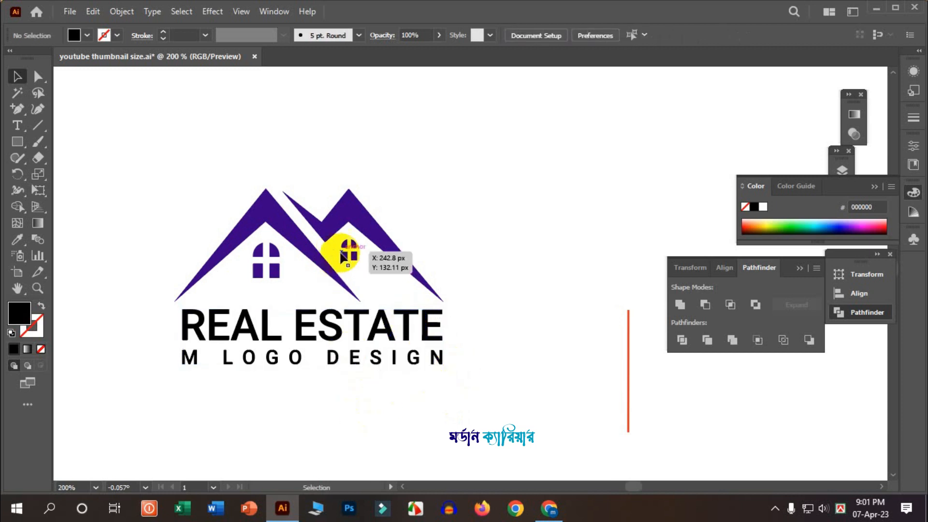
Align the house icon and the grouped text to each other on their horizontal centers, then deselect the logo
{"action": "left_click", "coordinate": [343, 257]}
{"action": "left_click_drag", "start_coordinate": [321, 414], "coordinate": [305, 157]}
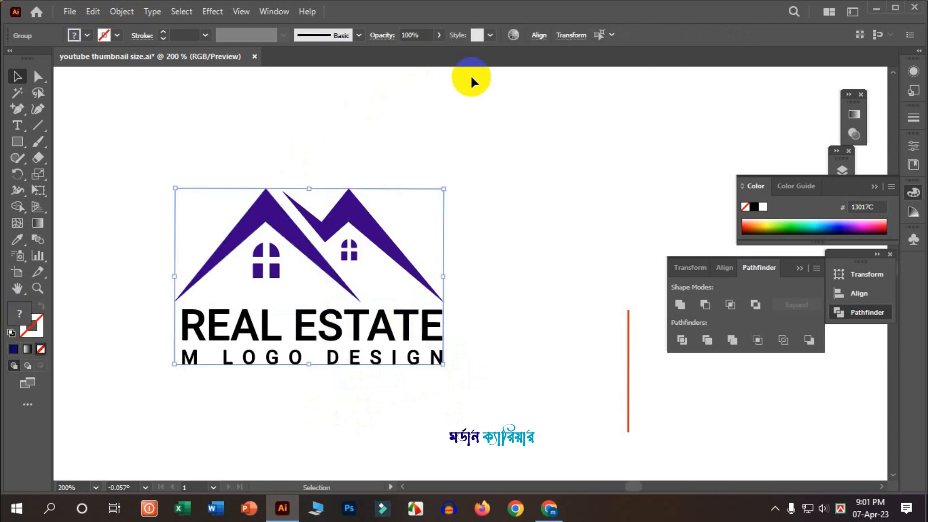
{"action": "left_click", "coordinate": [539, 35]}
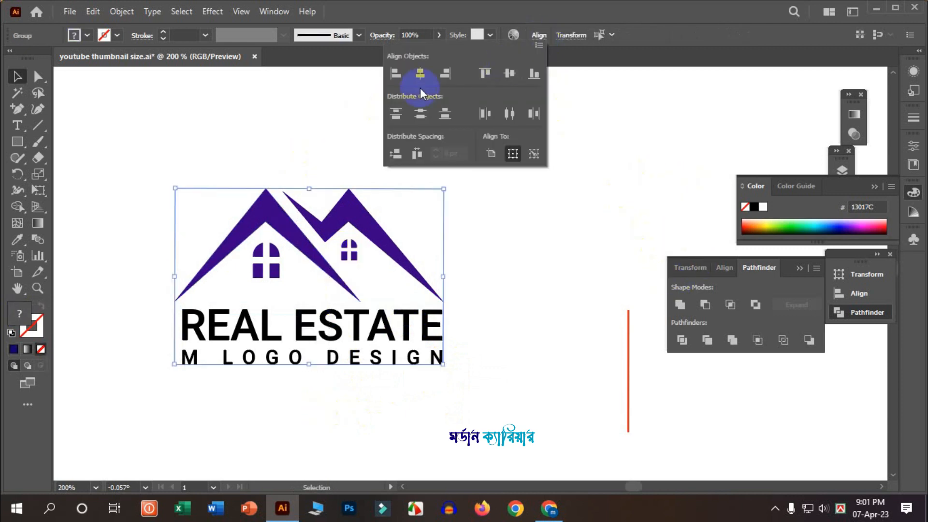
{"action": "left_click", "coordinate": [415, 79]}
{"action": "left_click", "coordinate": [302, 309]}
{"action": "left_click", "coordinate": [332, 302]}
{"action": "left_click", "coordinate": [493, 222]}
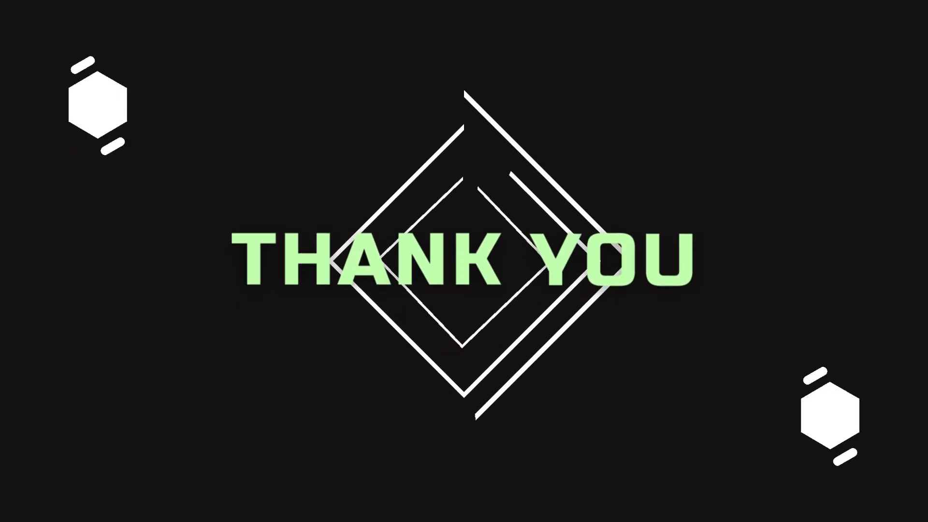